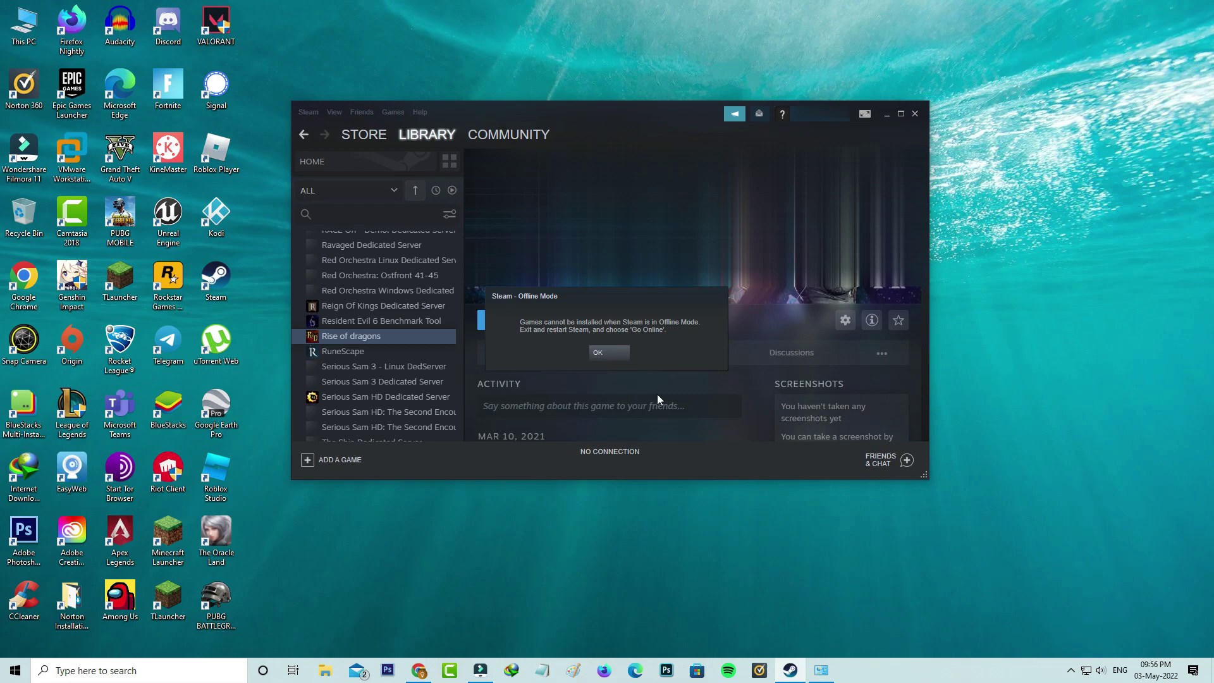
Step: Dismiss the offline mode notice and clear Steam's download cache from its download settings
{"action": "left_click", "coordinate": [619, 352]}
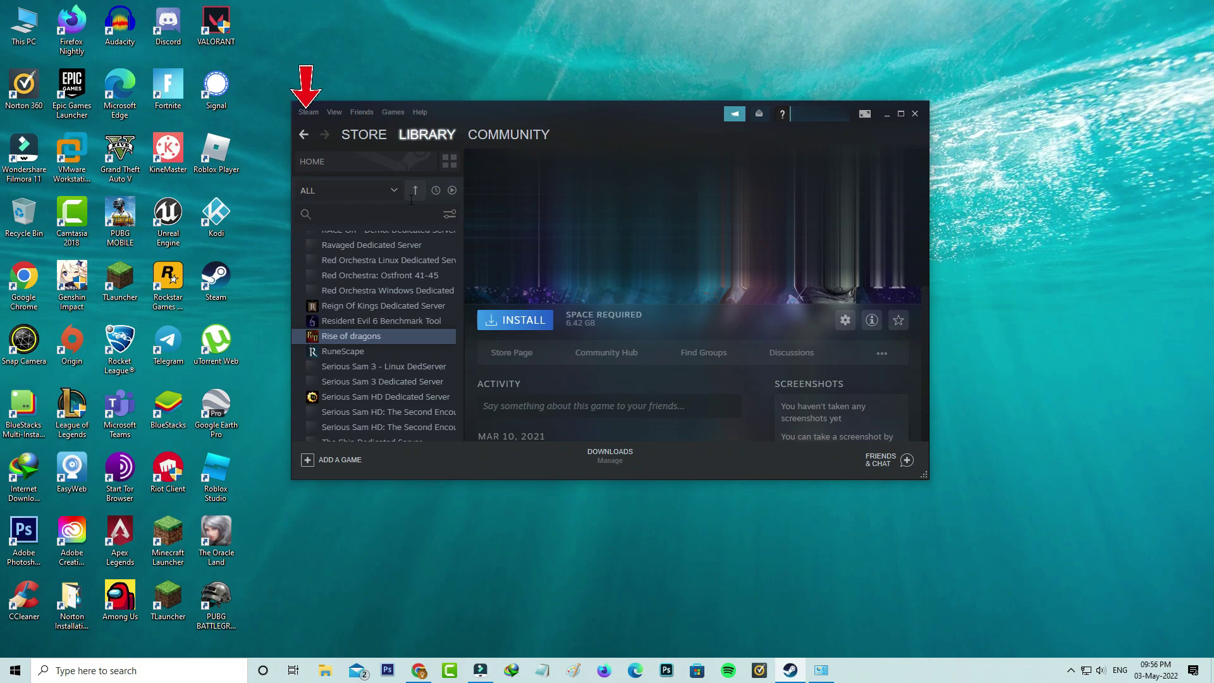
{"action": "left_click", "coordinate": [309, 113]}
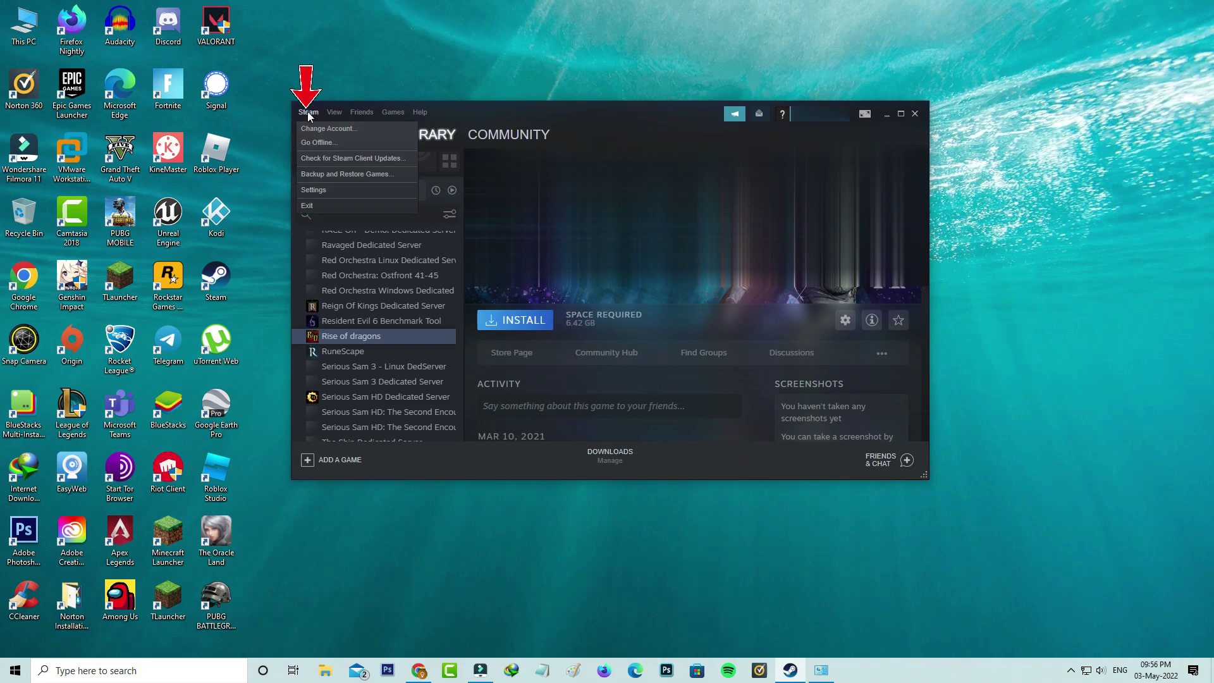
{"action": "left_click", "coordinate": [324, 189]}
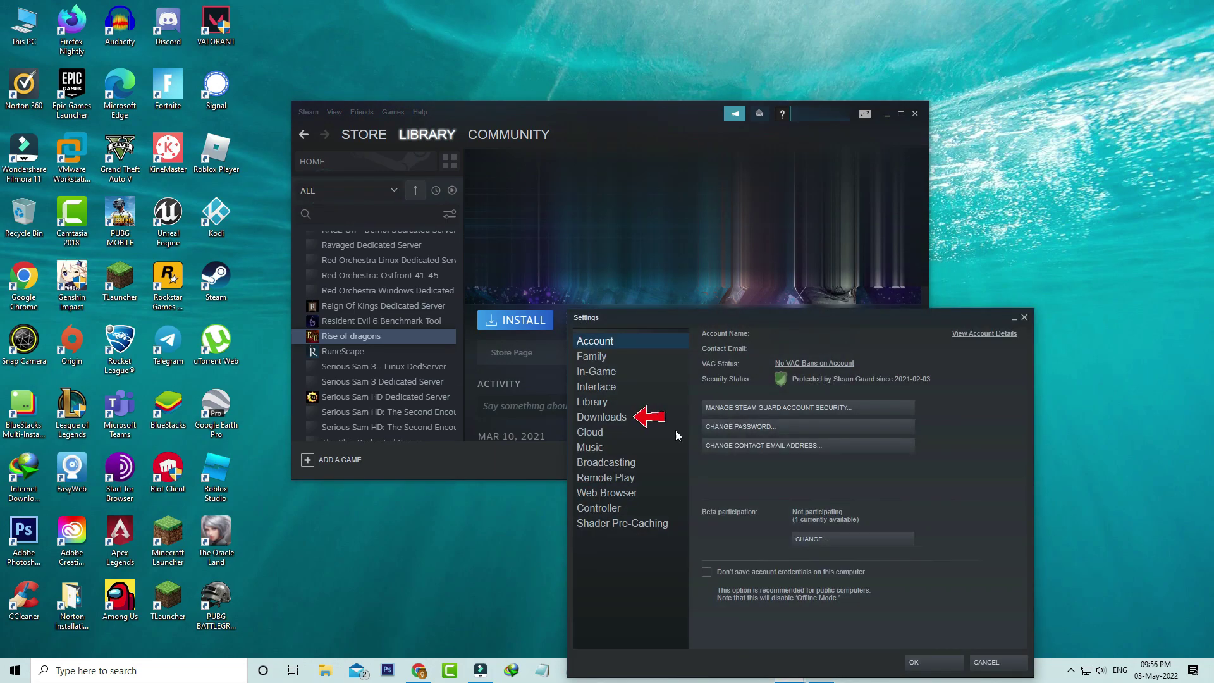
{"action": "left_click", "coordinate": [608, 416]}
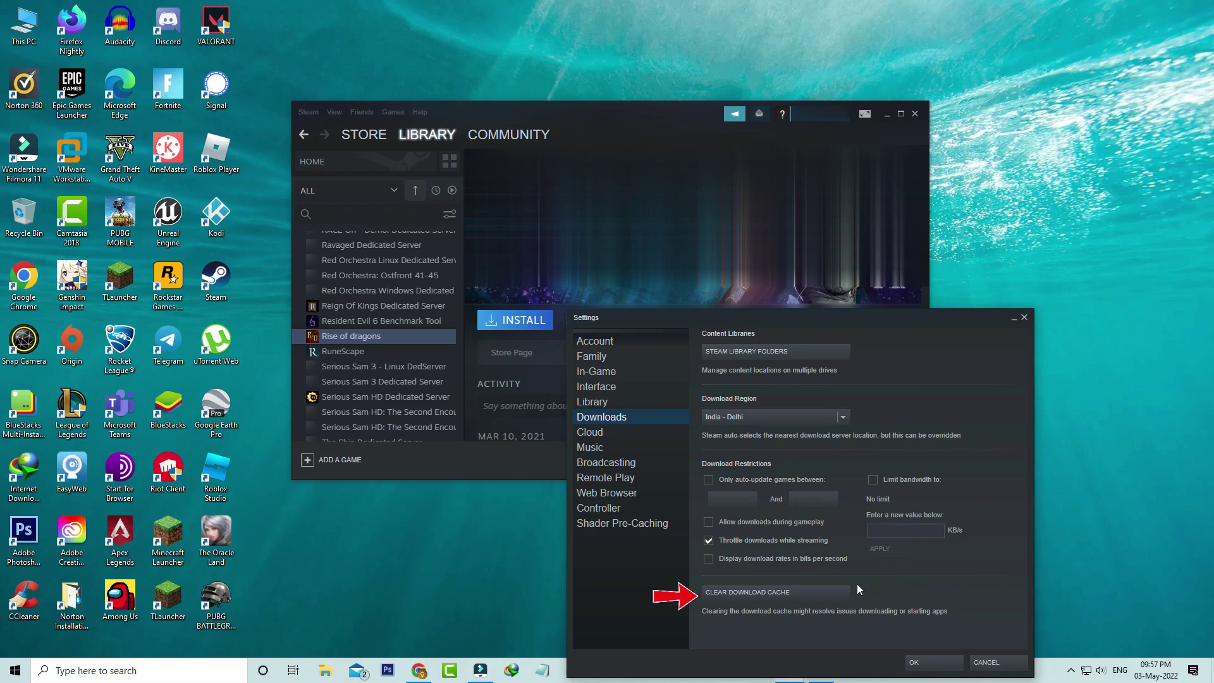
{"action": "left_click", "coordinate": [832, 586]}
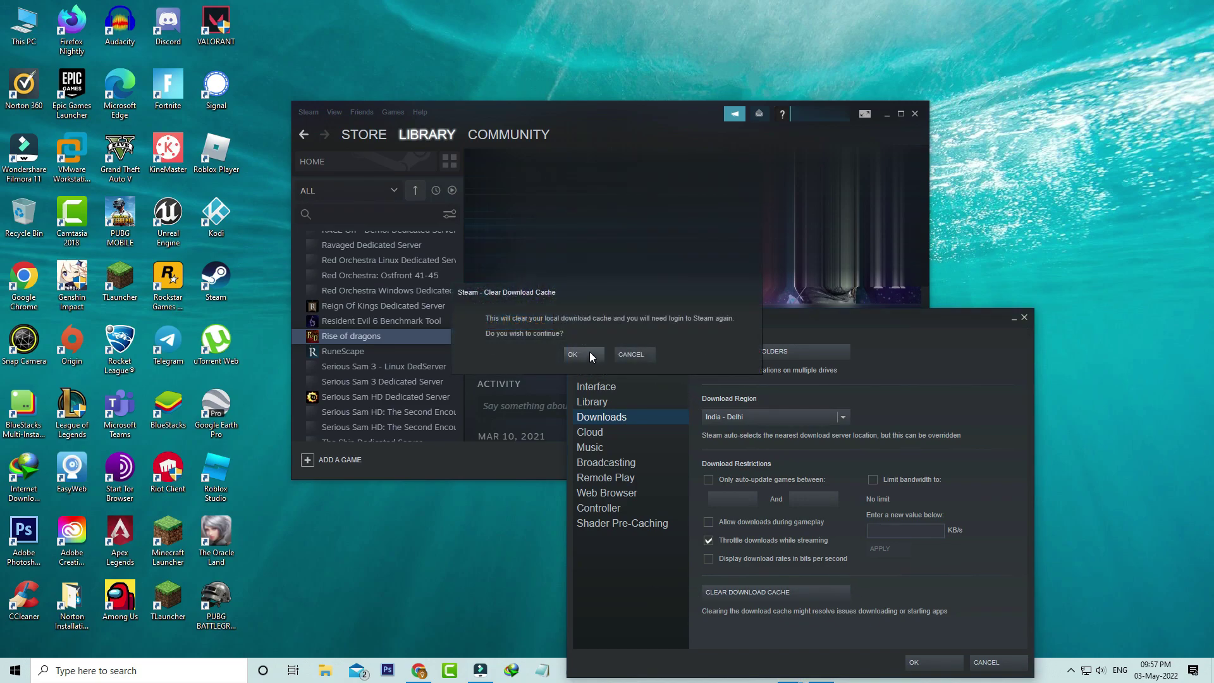
{"action": "left_click", "coordinate": [589, 352]}
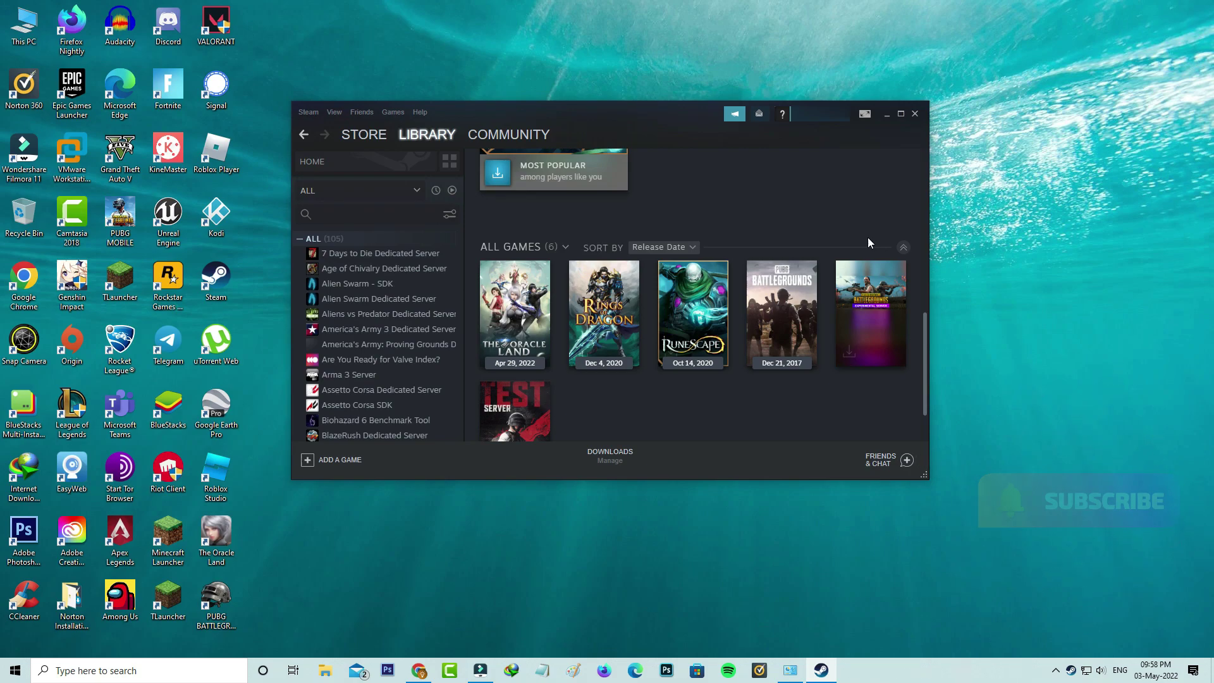
Step: Log out of the Steam account and confirm the logout
{"action": "left_click", "coordinate": [829, 116]}
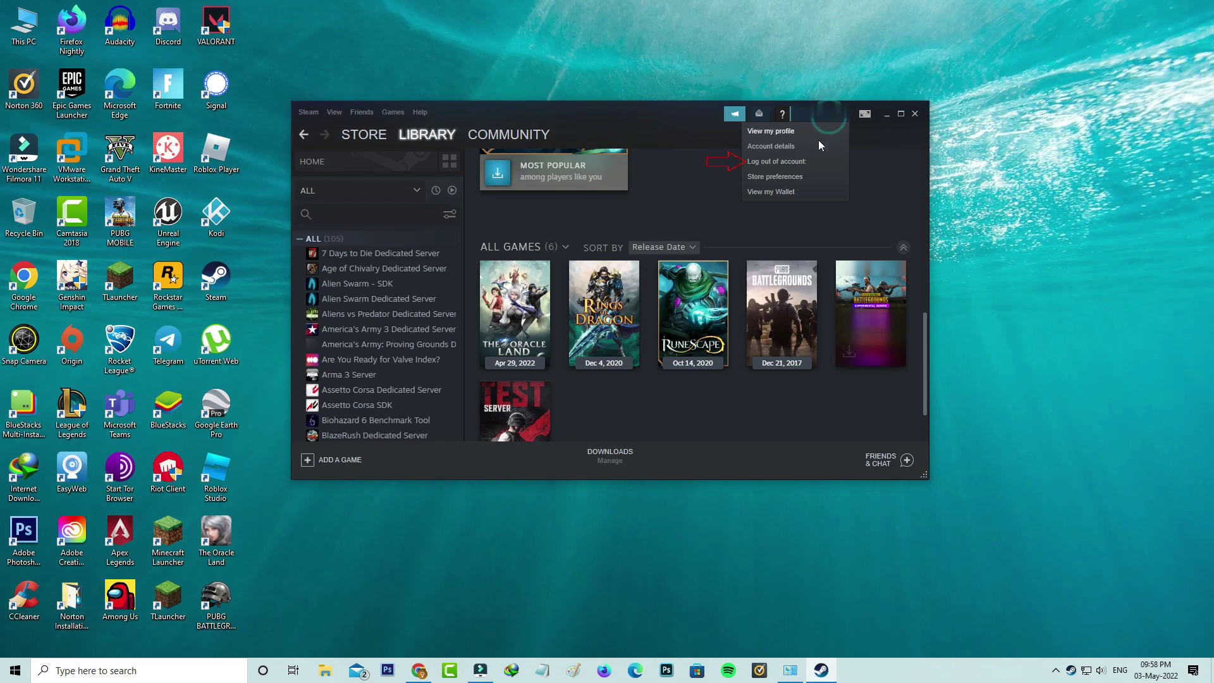
{"action": "left_click", "coordinate": [778, 159]}
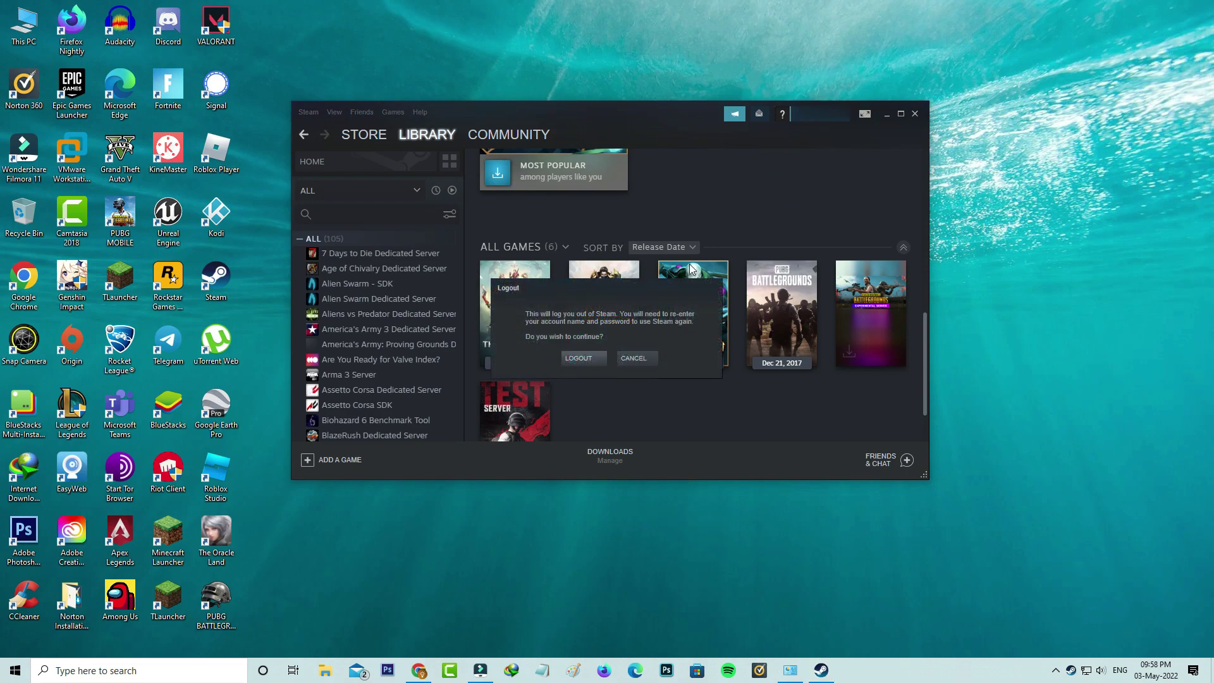
{"action": "left_click", "coordinate": [597, 355]}
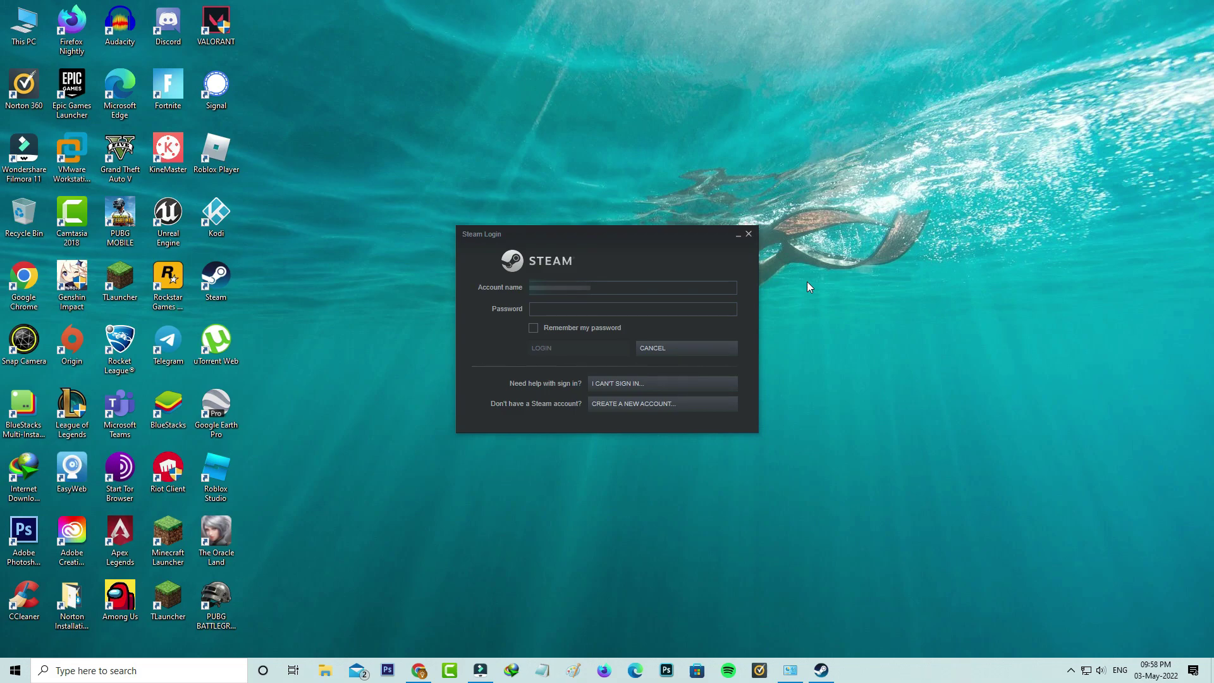
Step: End the Steam (32 bit) process in Task Manager, closing Task Manager when done
{"action": "right_click", "coordinate": [883, 670]}
{"action": "left_click", "coordinate": [891, 601]}
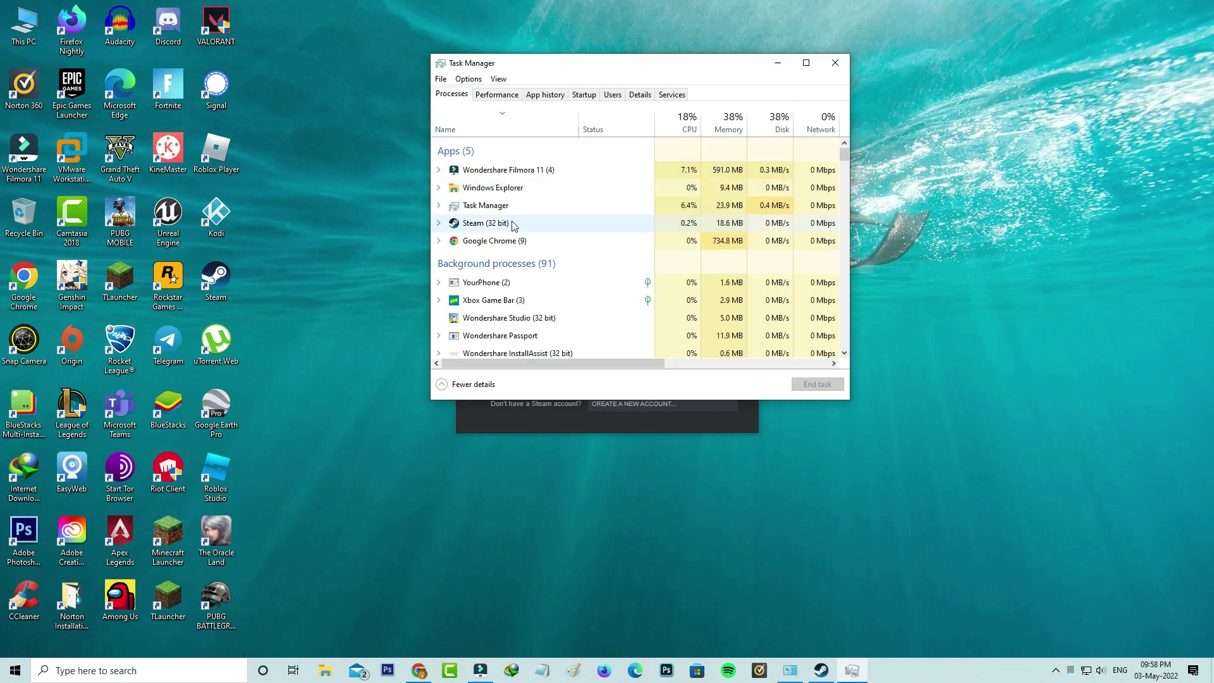
{"action": "right_click", "coordinate": [529, 223]}
{"action": "left_click", "coordinate": [566, 244]}
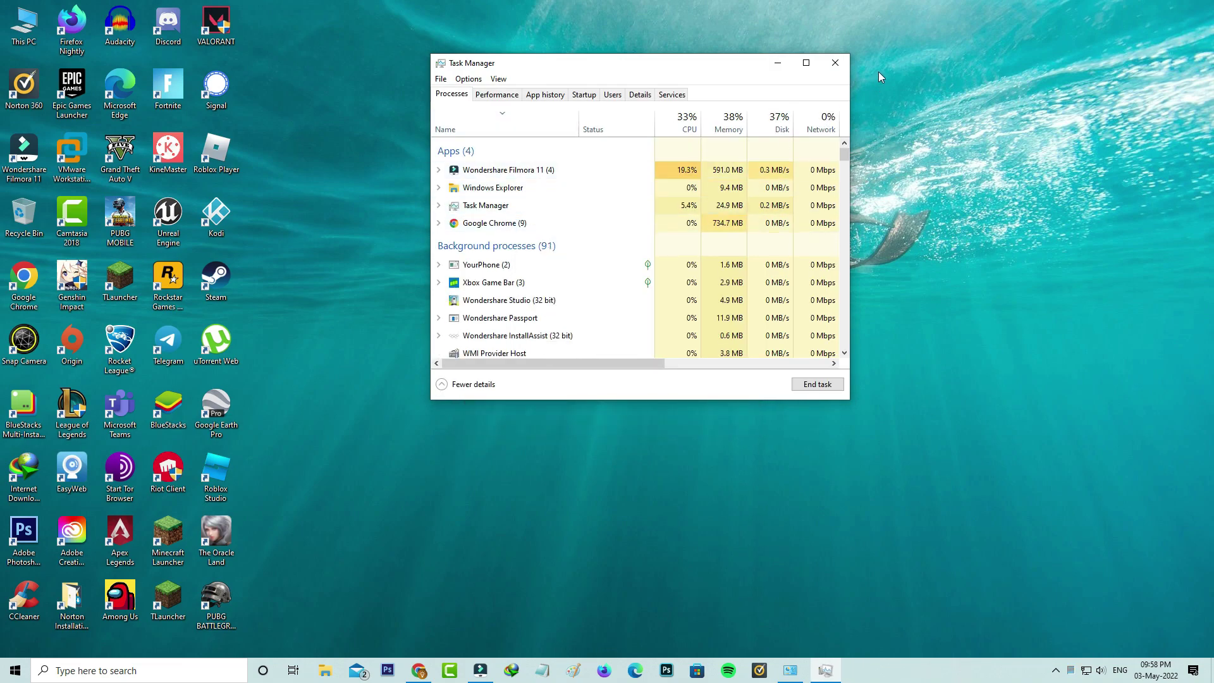
{"action": "left_click", "coordinate": [835, 63]}
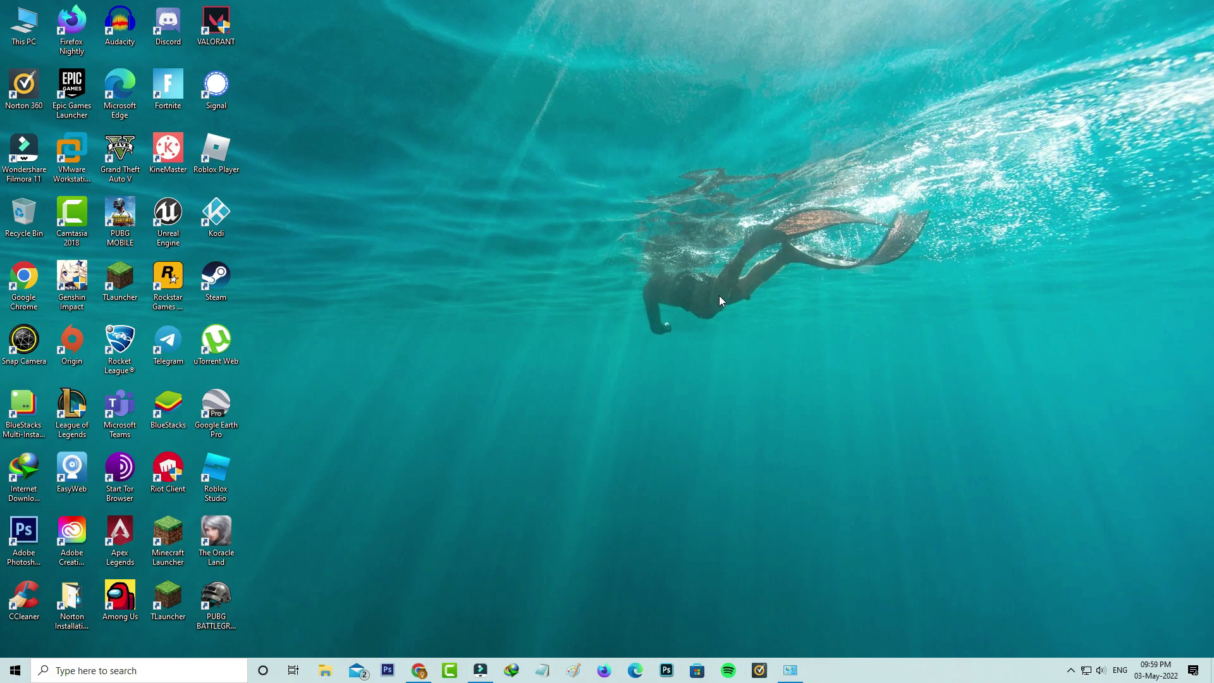
Step: Delete the userdata folder from C:\Program Files (x86)\Steam in File Explorer and close the window
{"action": "double_click", "coordinate": [23, 24]}
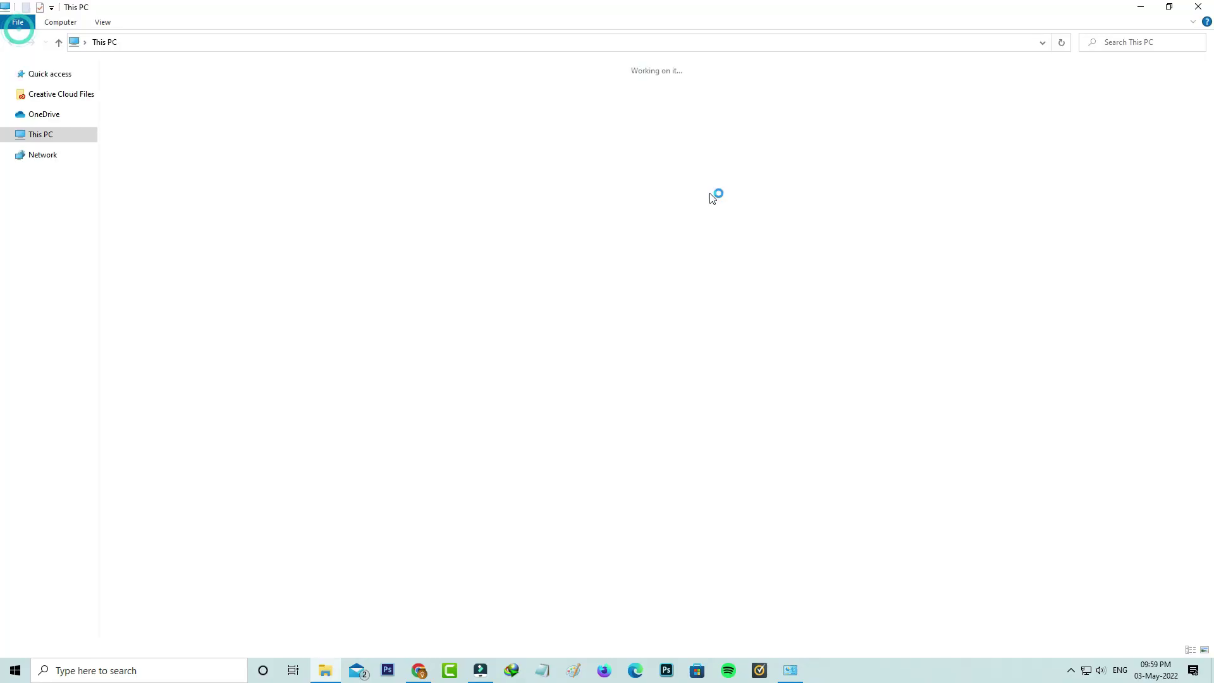
{"action": "double_click", "coordinate": [552, 193]}
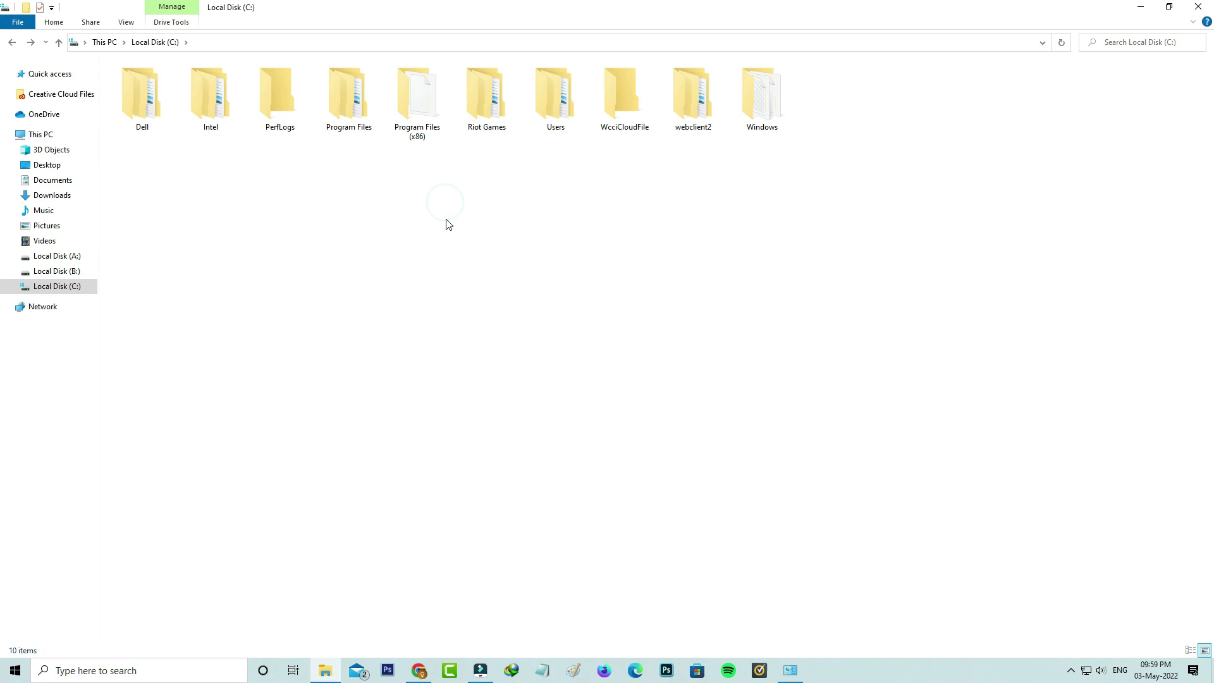
{"action": "left_click", "coordinate": [421, 125]}
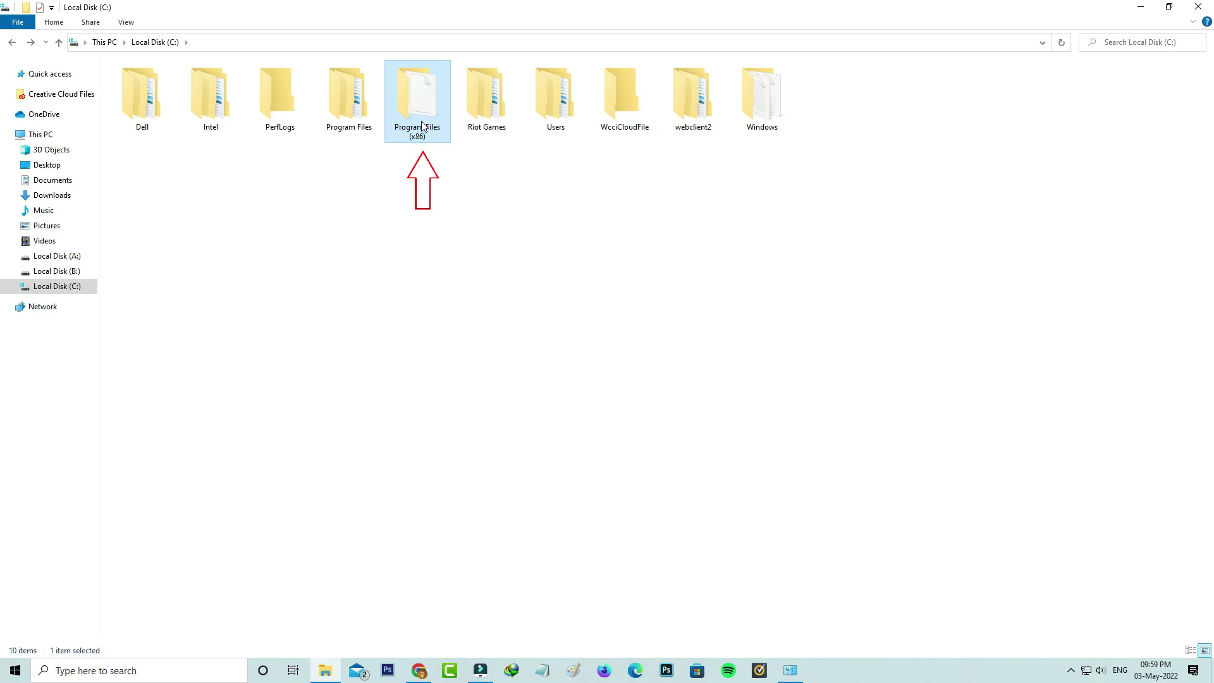
{"action": "double_click", "coordinate": [422, 126]}
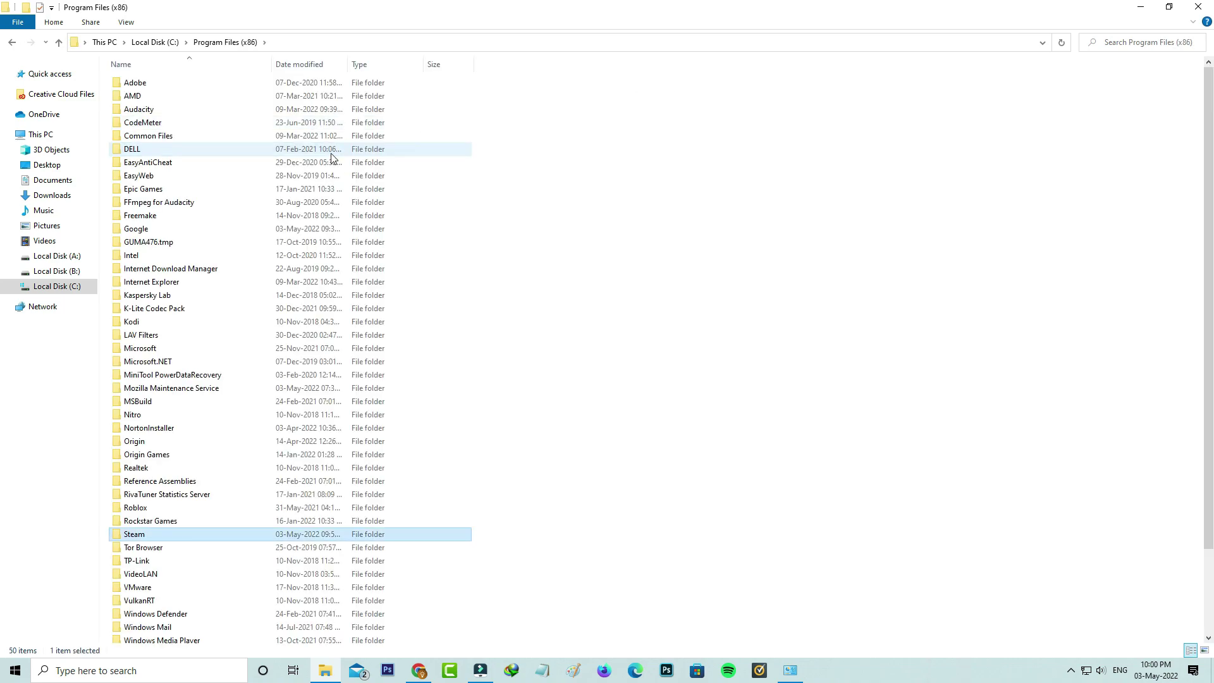
{"action": "key", "text": "Return"}
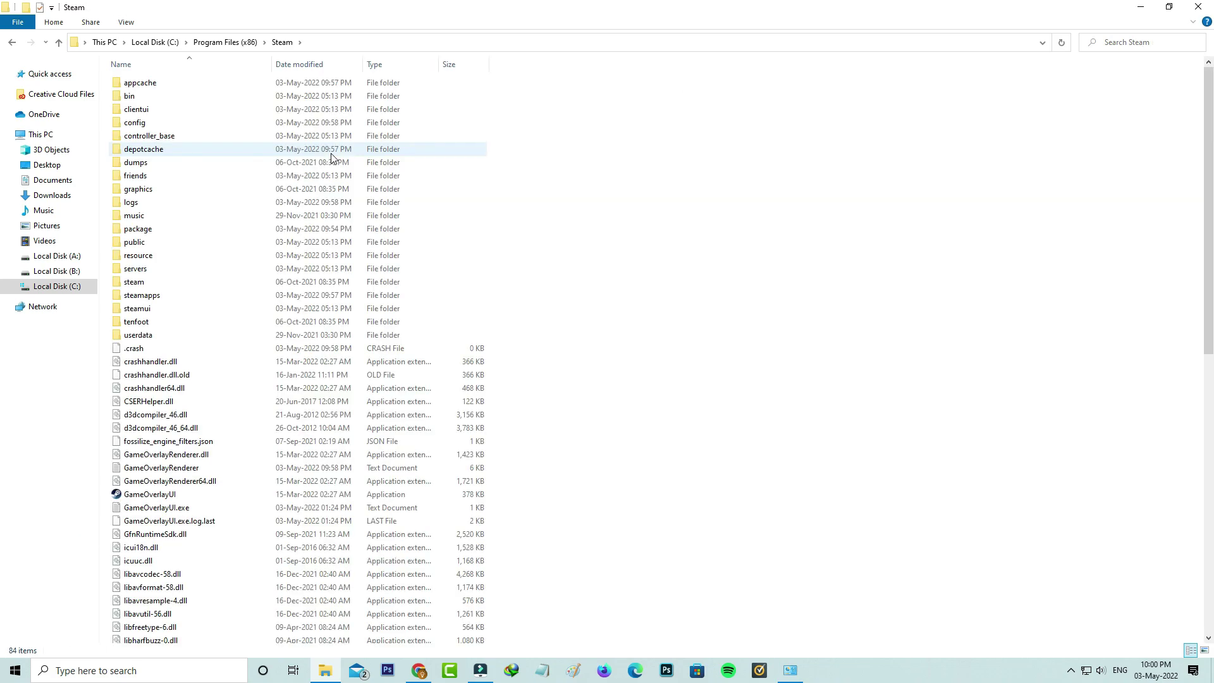
{"action": "left_click", "coordinate": [299, 333]}
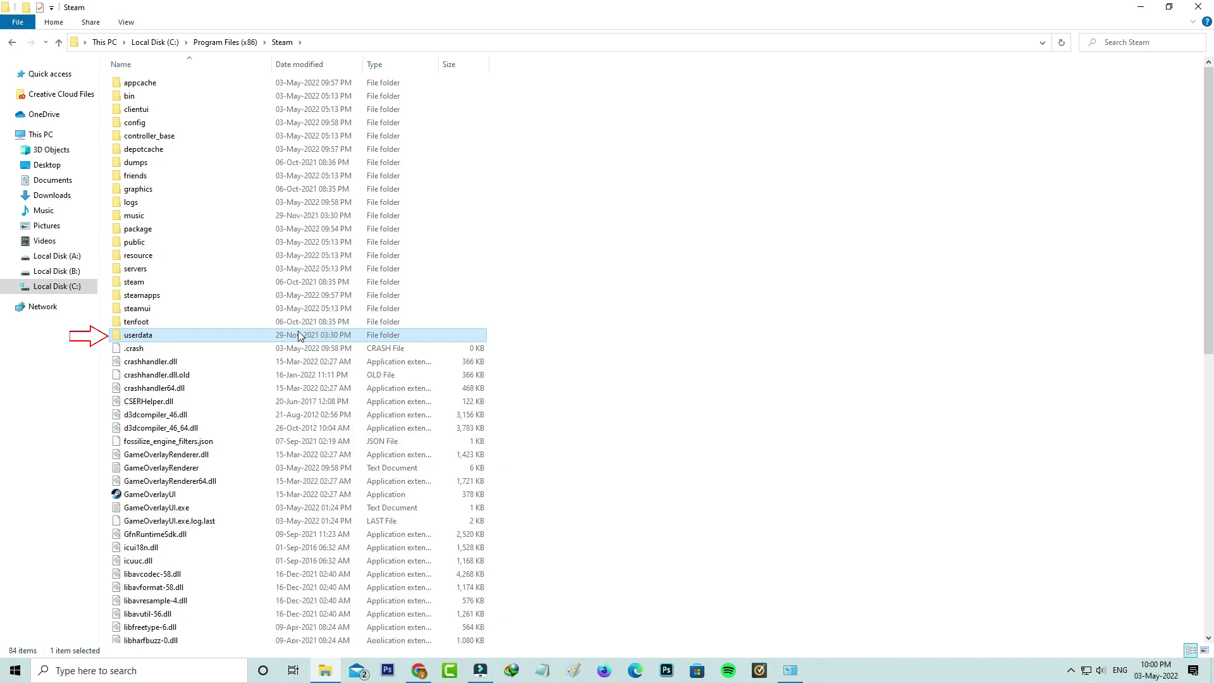
{"action": "key", "text": "Delete"}
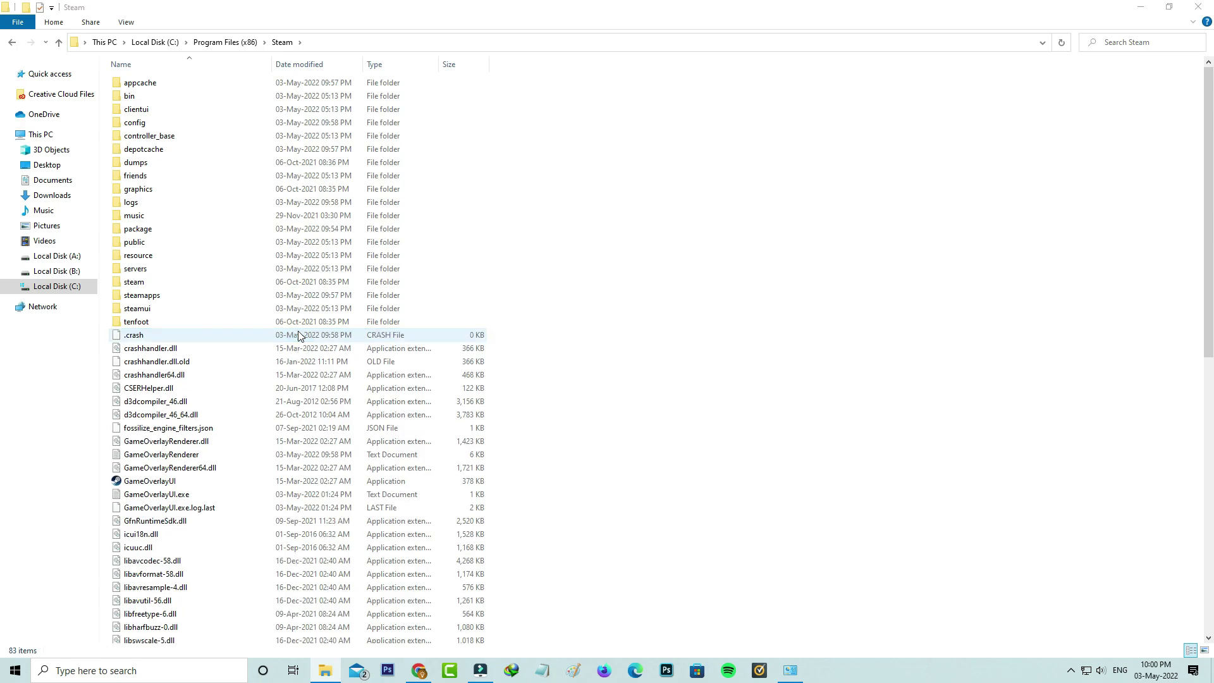
{"action": "left_click", "coordinate": [1198, 6]}
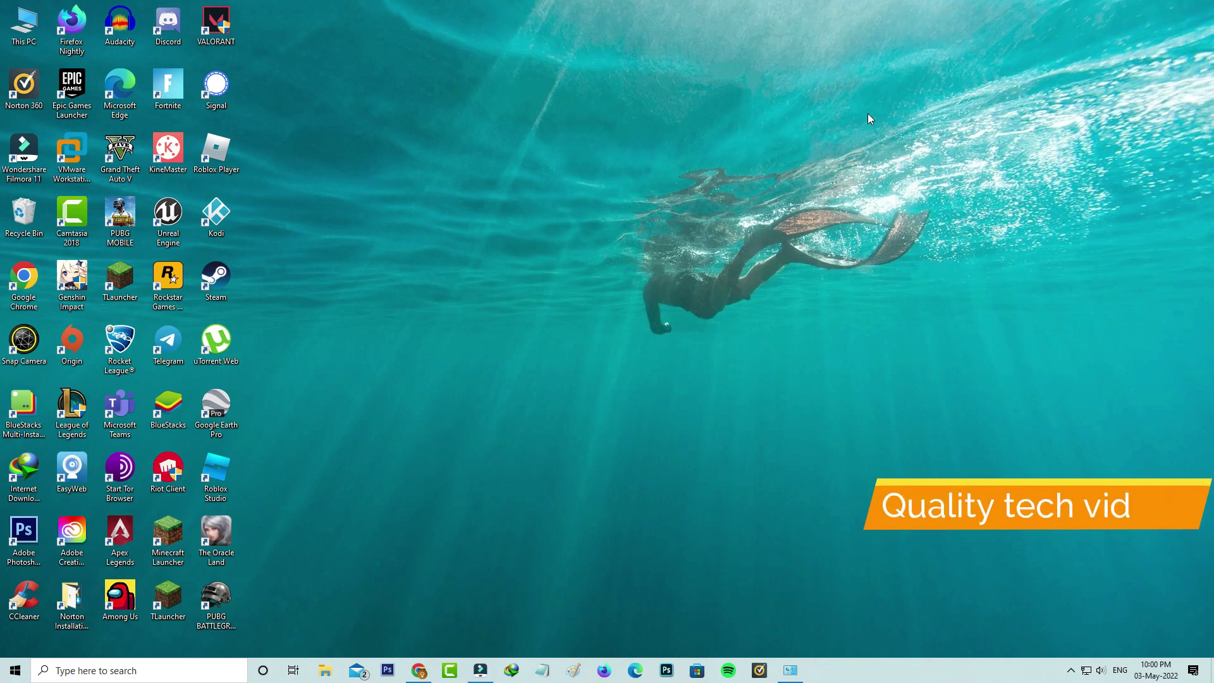
Step: Search Windows for cmd and open Command Prompt as administrator
{"action": "key", "text": "super"}
{"action": "type", "text": "cmd"}
{"action": "right_click", "coordinate": [124, 330]}
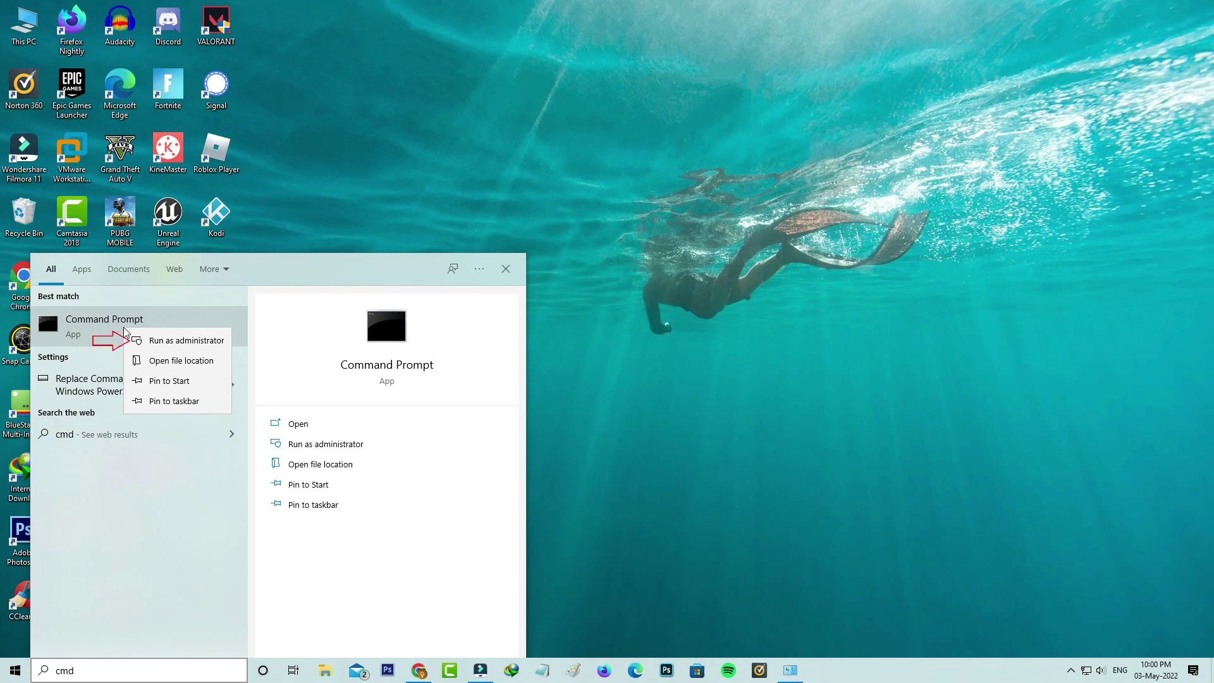
{"action": "left_click", "coordinate": [161, 340]}
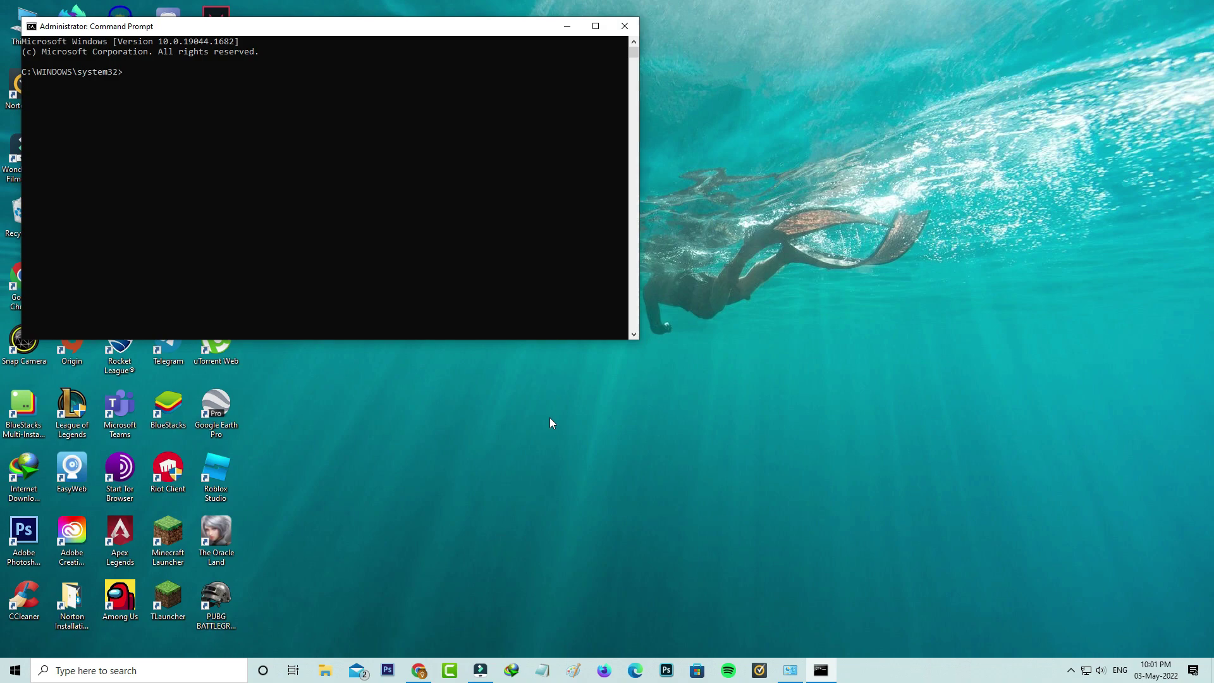
Step: Reset Winsock and the IP stack by running "netsh winsock reset" and "netsh int ip reset"
{"action": "type", "text": "netsh winsoc"}
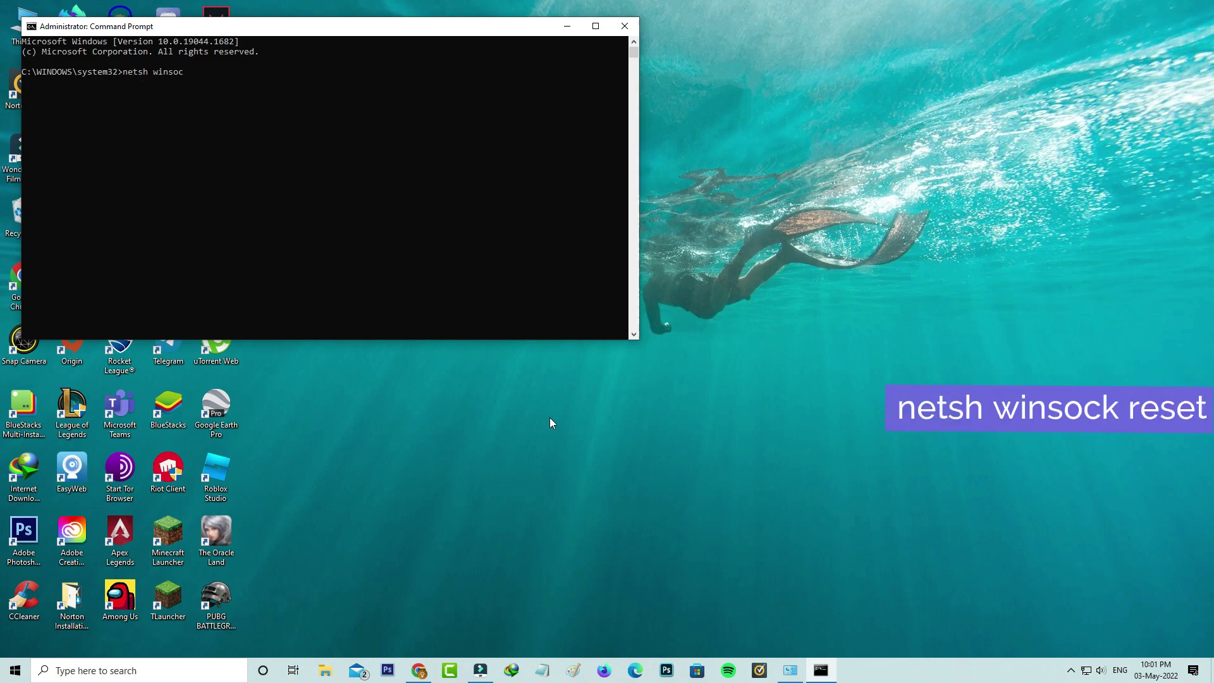
{"action": "type", "text": "k reset"}
{"action": "key", "text": "Return"}
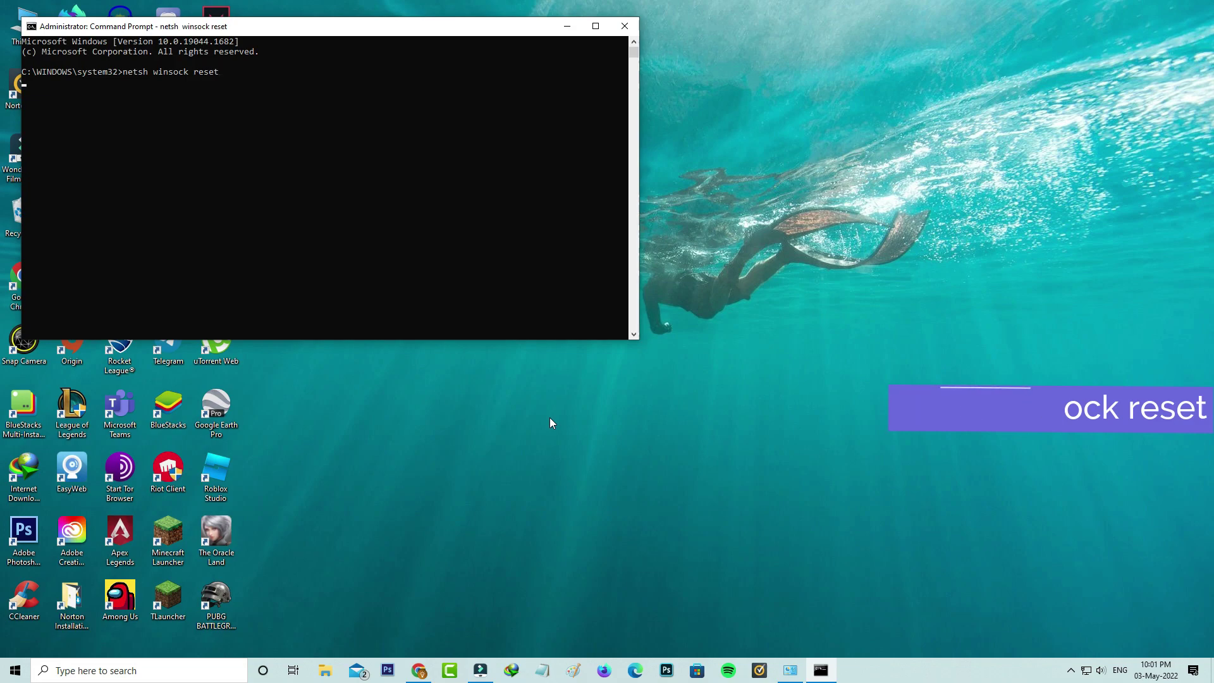
{"action": "type", "text": "netsh"}
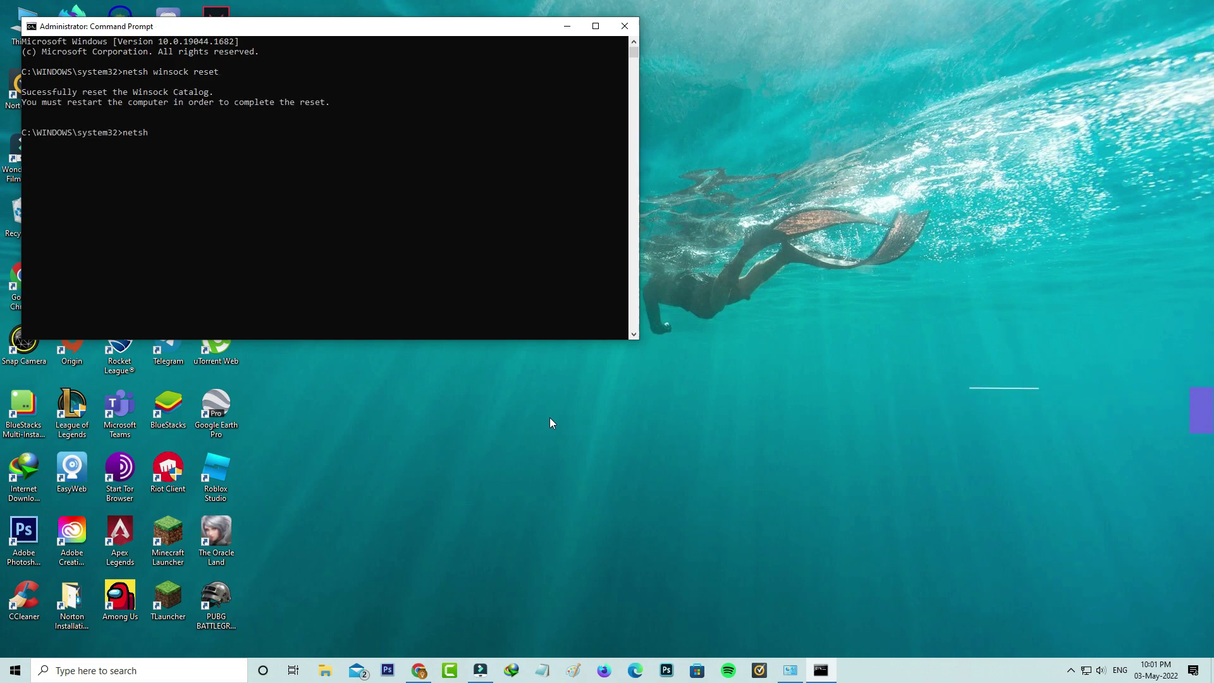
{"action": "type", "text": " int ip r"}
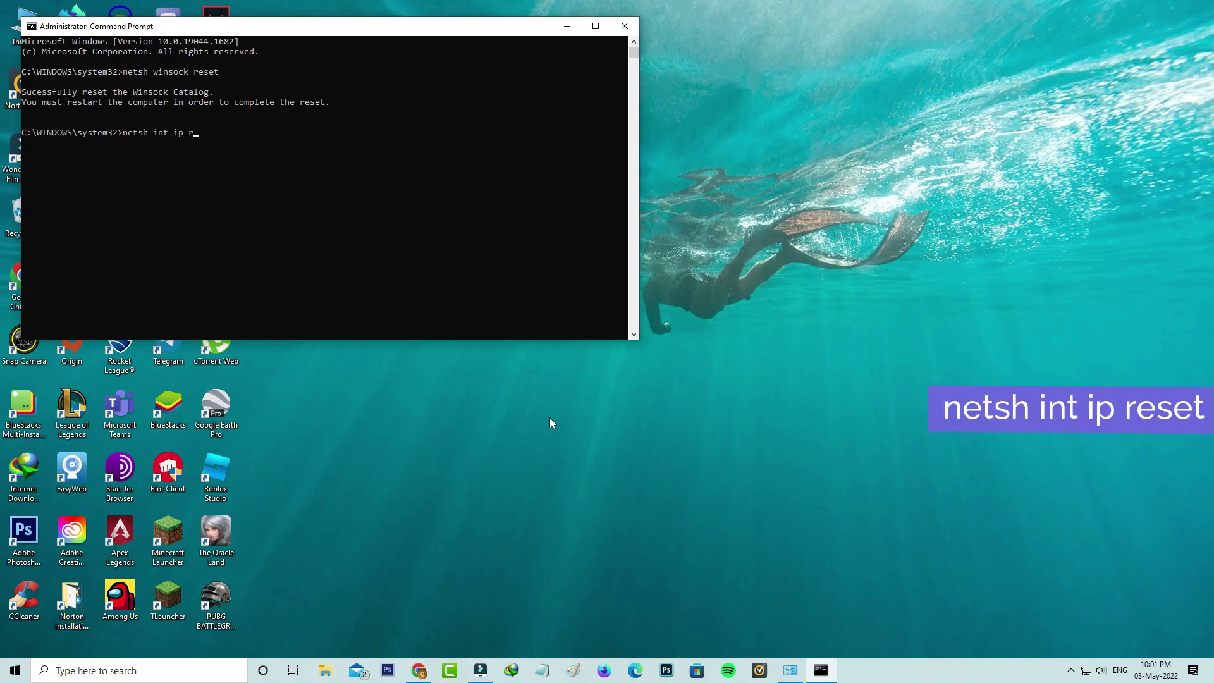
{"action": "type", "text": "eset"}
{"action": "key", "text": "Return"}
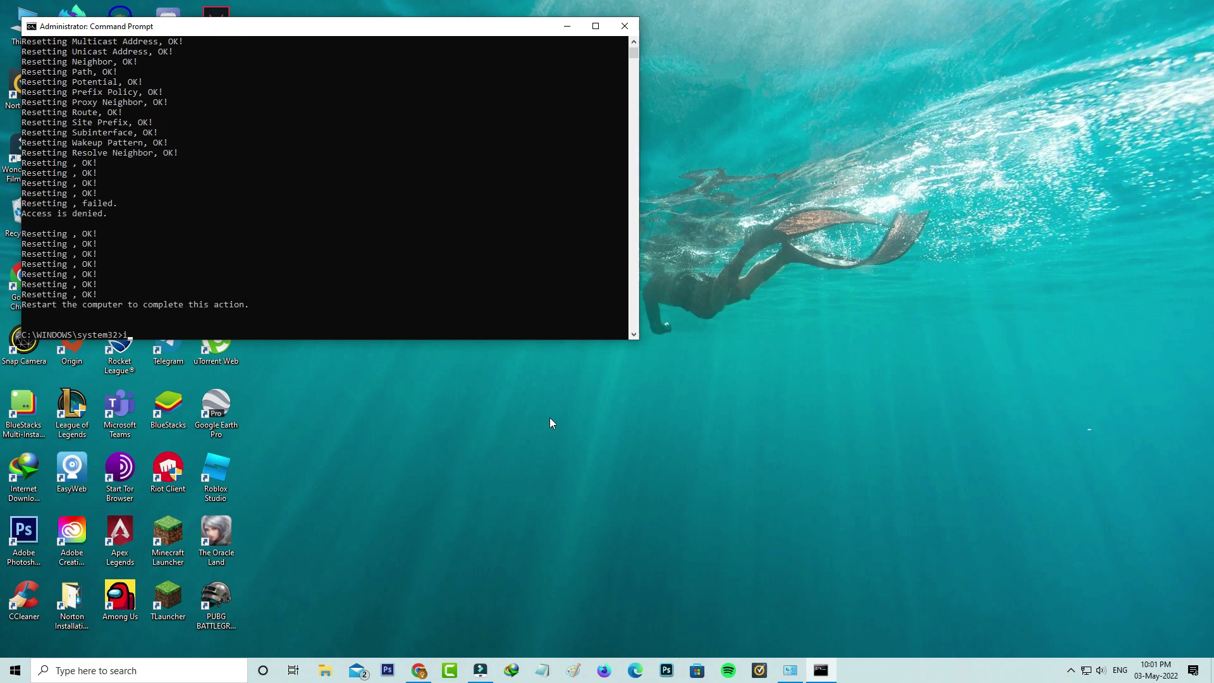
Step: Release and renew the IP address with "ipconfig/release" and "ipconfig/renew", and exit Command Prompt
{"action": "type", "text": "ipconfig/release"}
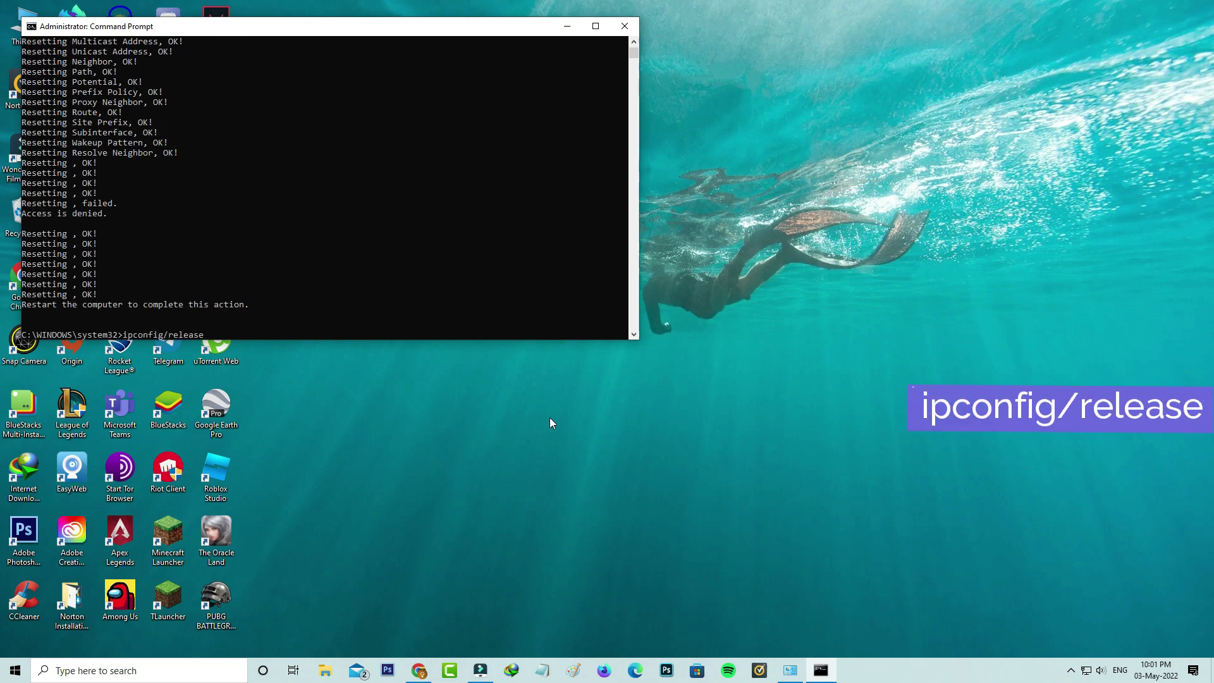
{"action": "key", "text": "Return"}
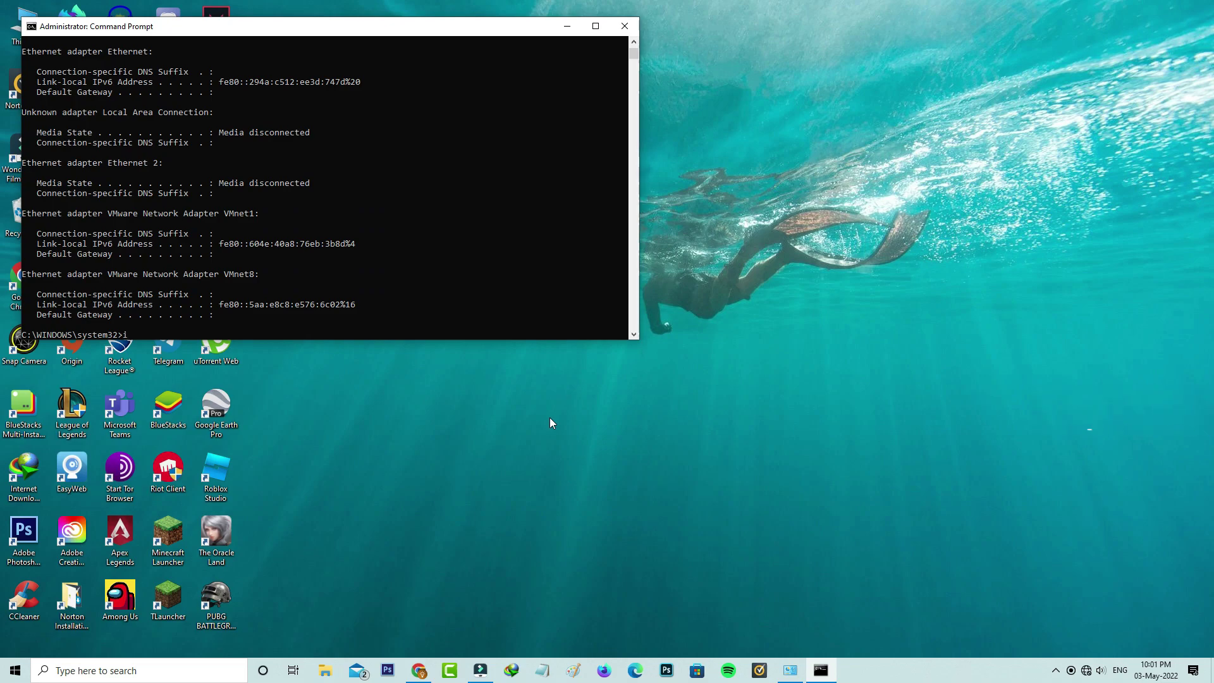
{"action": "type", "text": "ipconfig"}
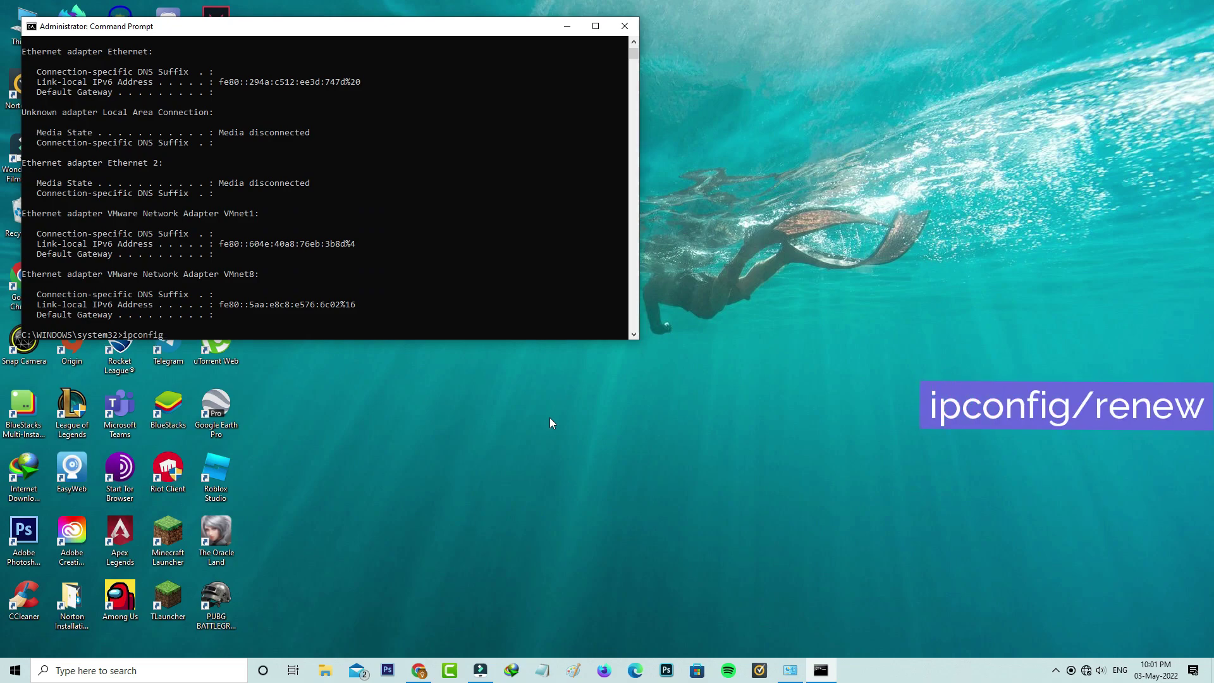
{"action": "type", "text": "/renew"}
{"action": "key", "text": "Return"}
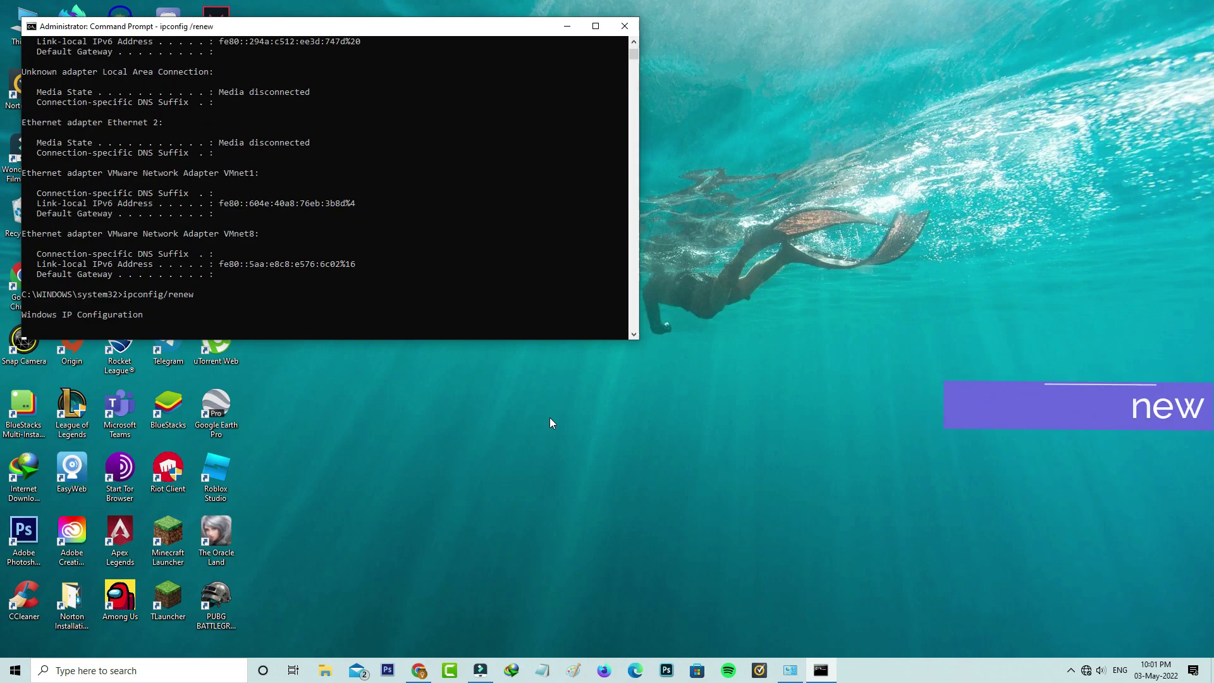
{"action": "type", "text": "exit"}
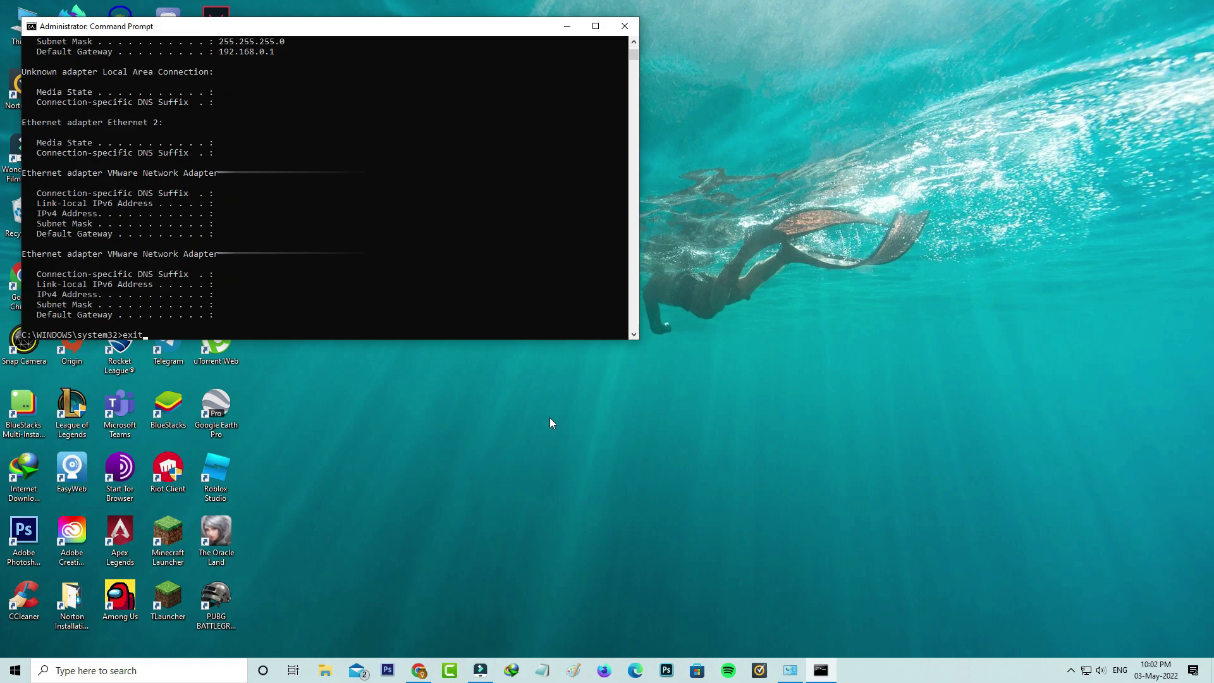
{"action": "key", "text": "Return"}
Step: Restart the computer from the Shut Down Windows dialog and launch Steam from the desktop
{"action": "key", "text": "alt+F4"}
{"action": "key", "text": "Down"}
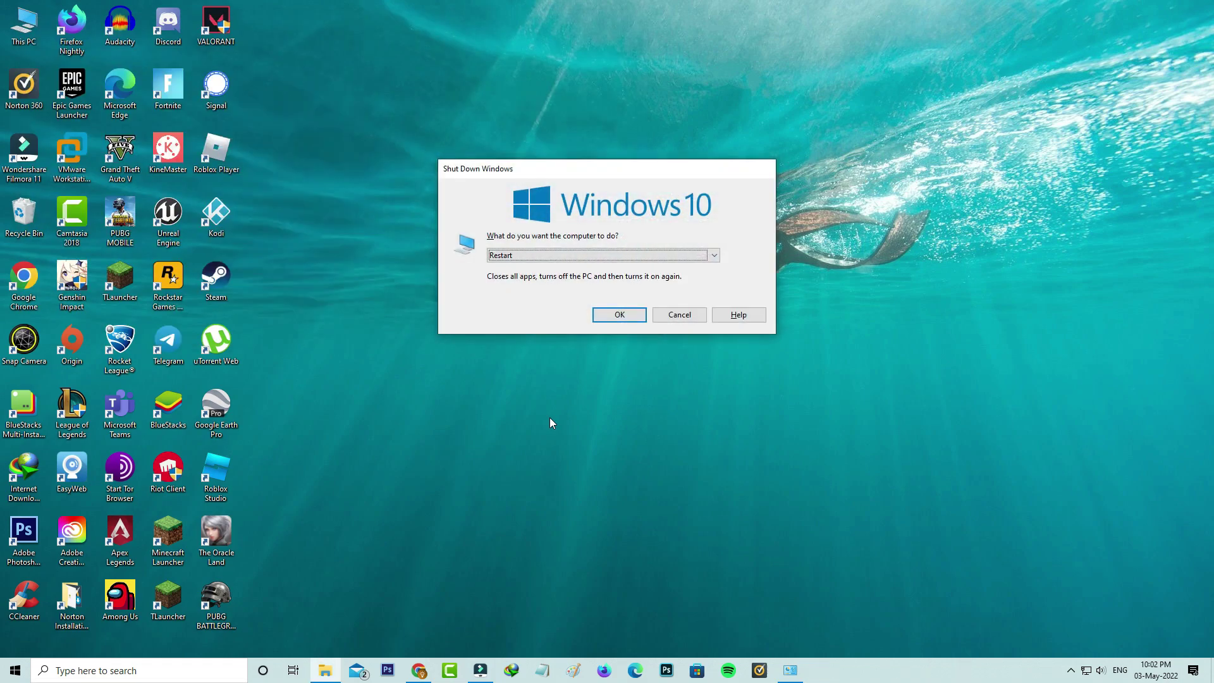
{"action": "key", "text": "Return"}
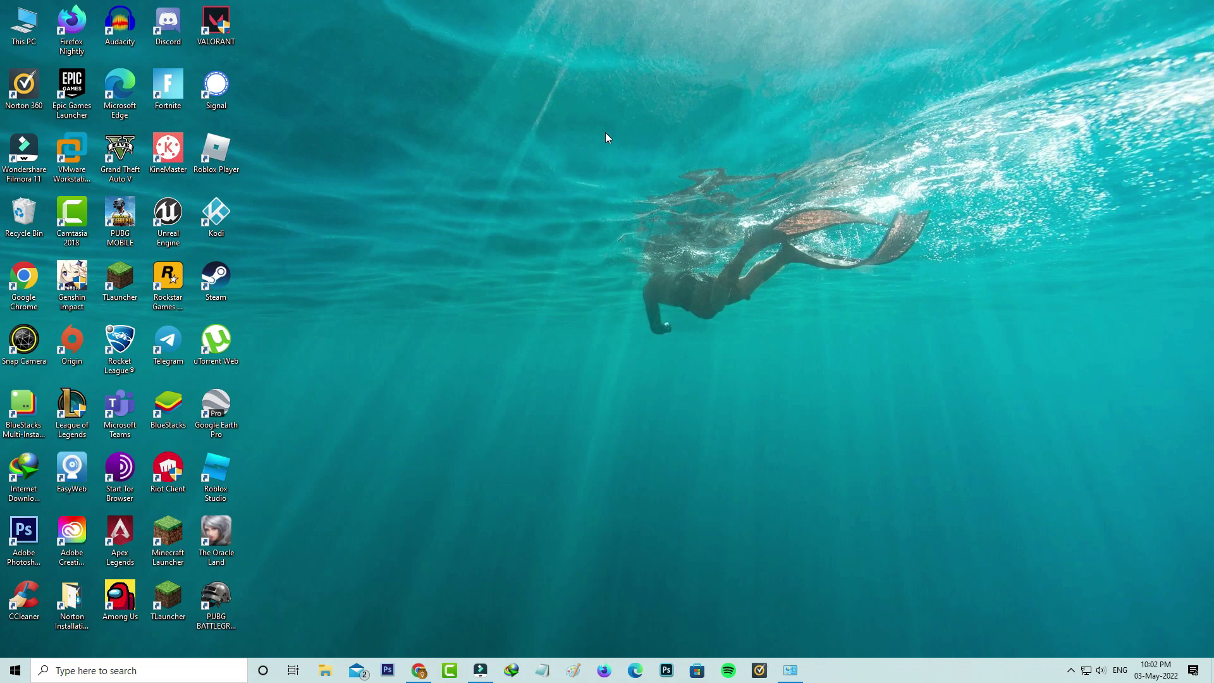
{"action": "double_click", "coordinate": [230, 272]}
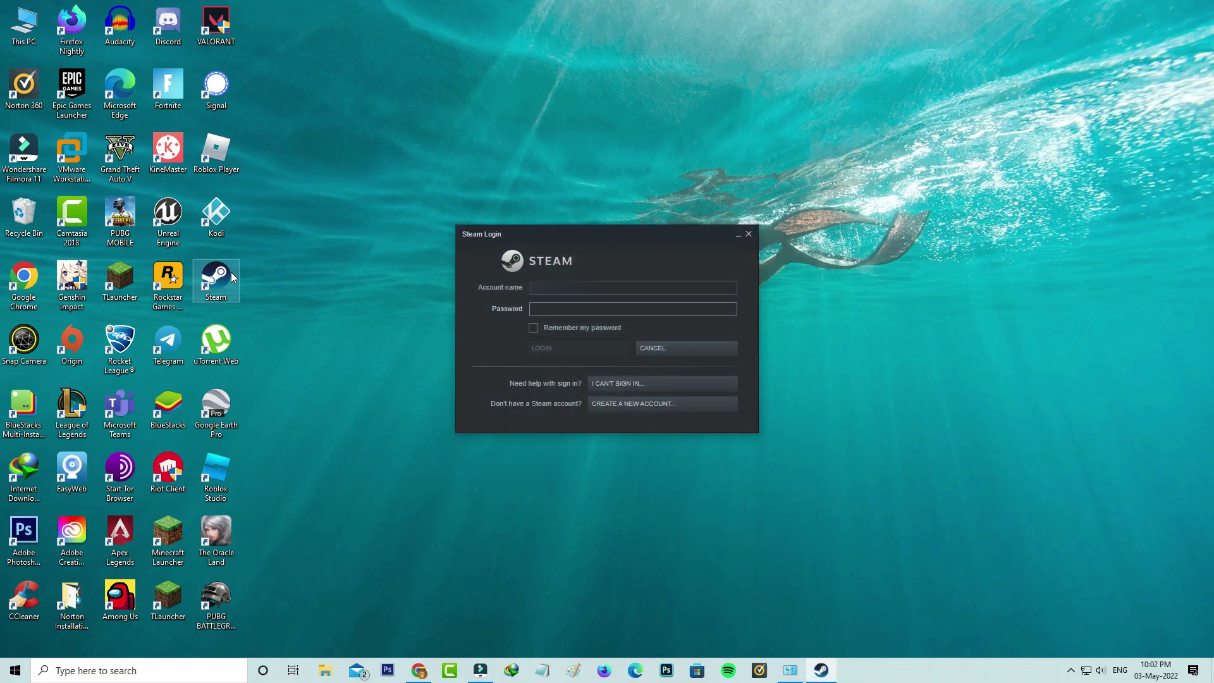
Step: Enter the Steam account password and log in
{"action": "type", "text": "••••••"}
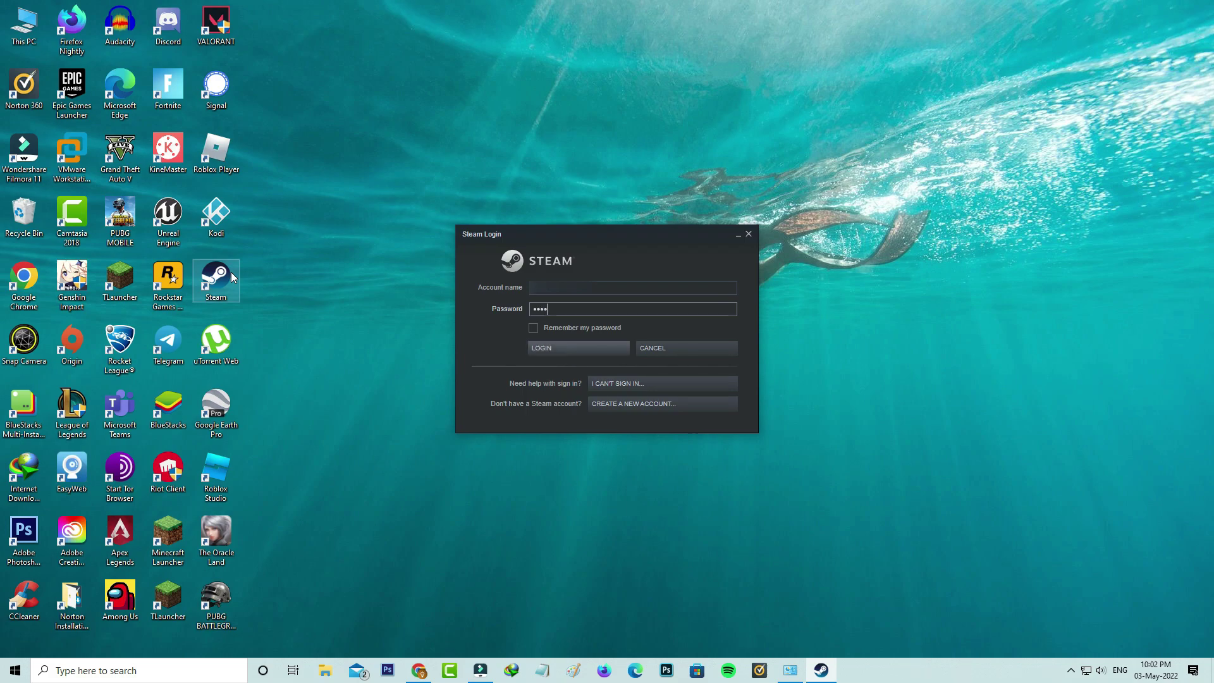
{"action": "key", "text": "Caps_Lock"}
{"action": "key", "text": "Caps_Lock"}
{"action": "type", "text": "•"}
{"action": "key", "text": "Return"}
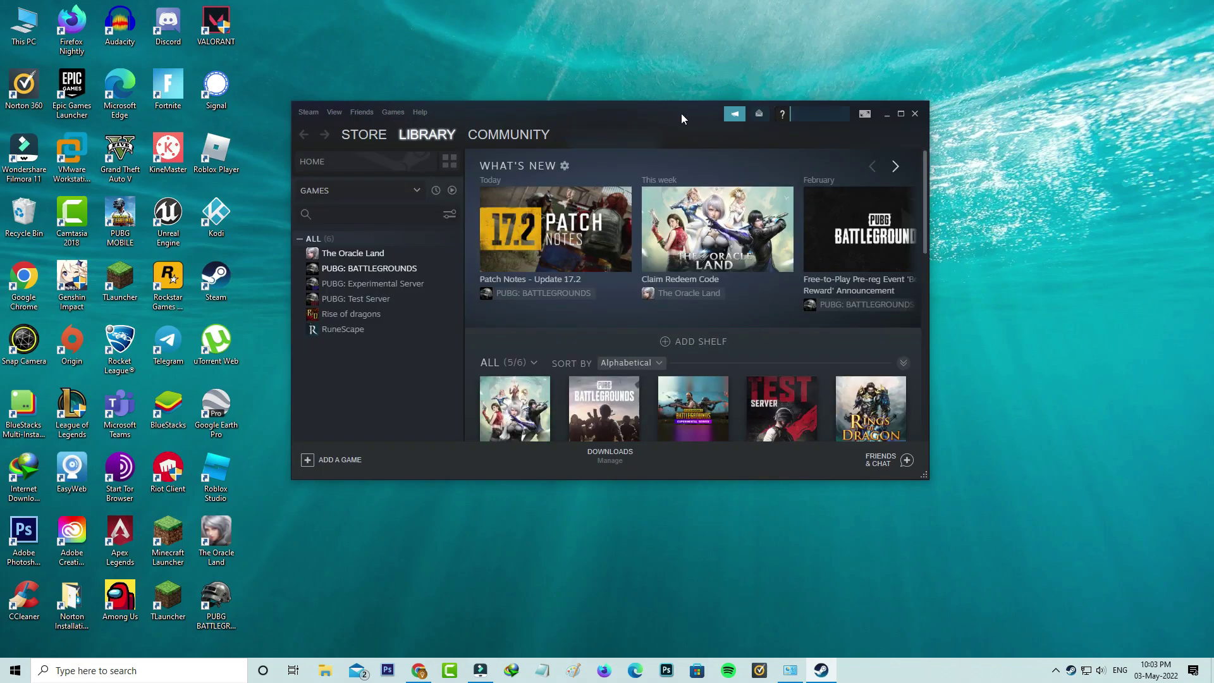
Step: Install Rise of dragons from the library under C:\Program Files (x86)\Steam with desktop and start menu shortcuts, and finish the install wizard
{"action": "scroll", "coordinate": [723, 225], "scroll_direction": "down", "scroll_amount": 3}
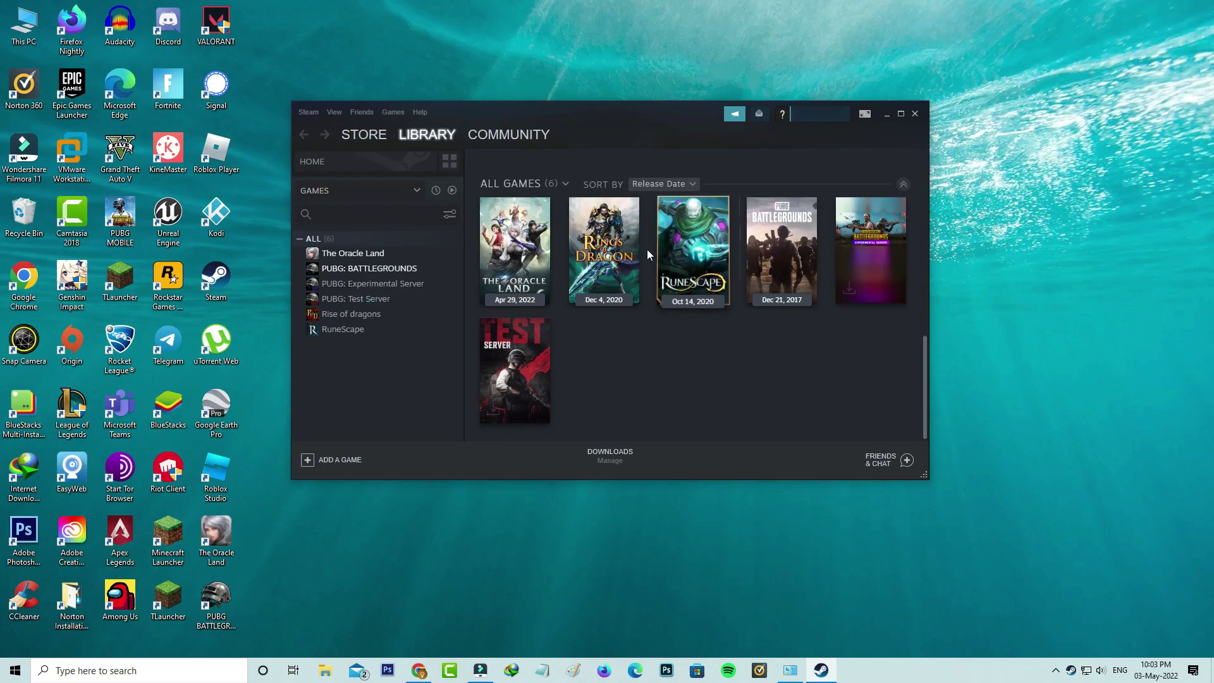
{"action": "left_click", "coordinate": [616, 240]}
{"action": "left_click", "coordinate": [516, 318]}
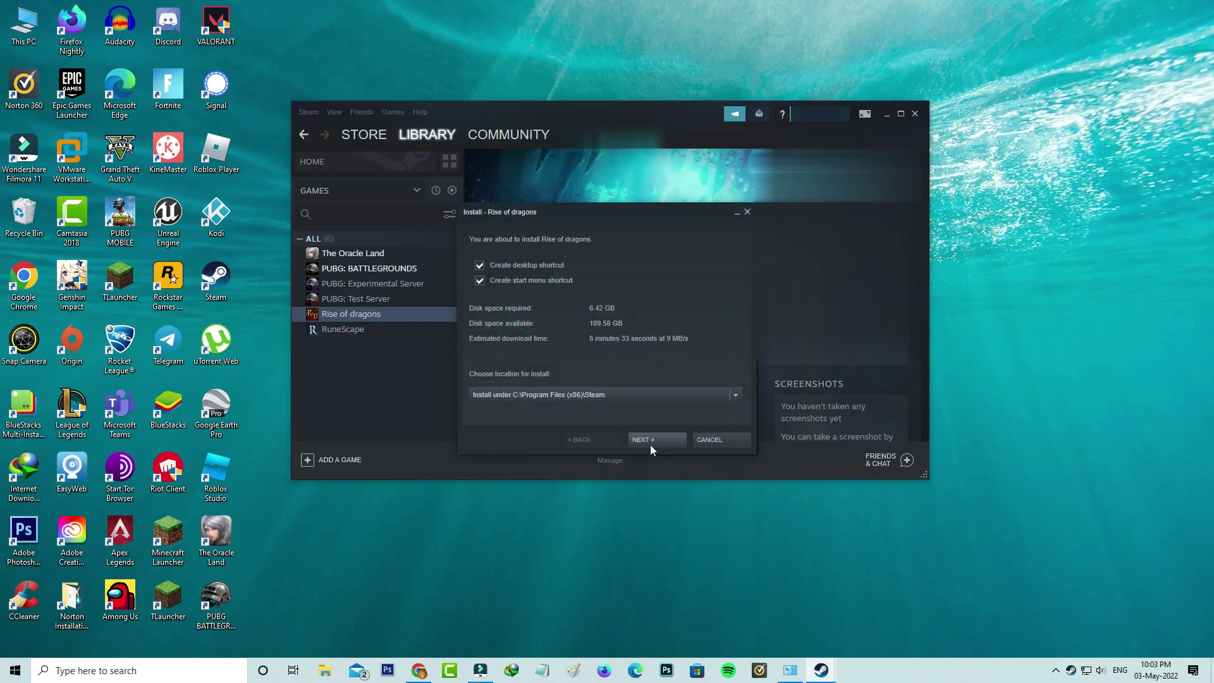
{"action": "left_click", "coordinate": [650, 442]}
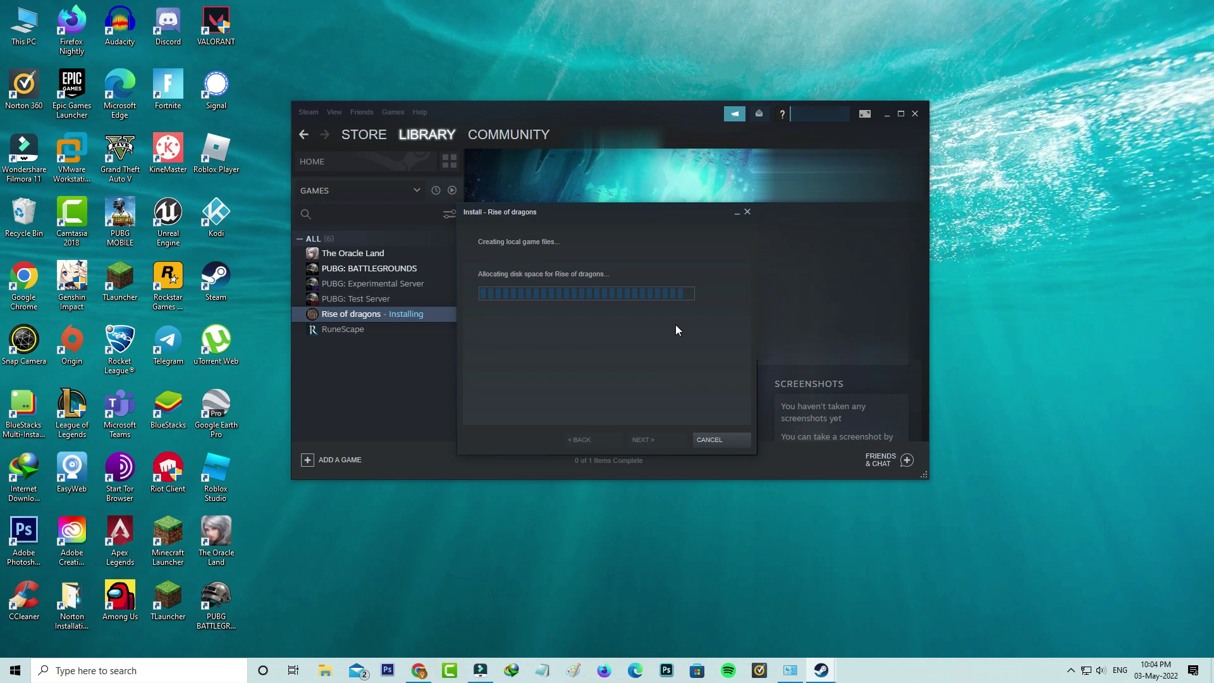
{"action": "left_click", "coordinate": [727, 443]}
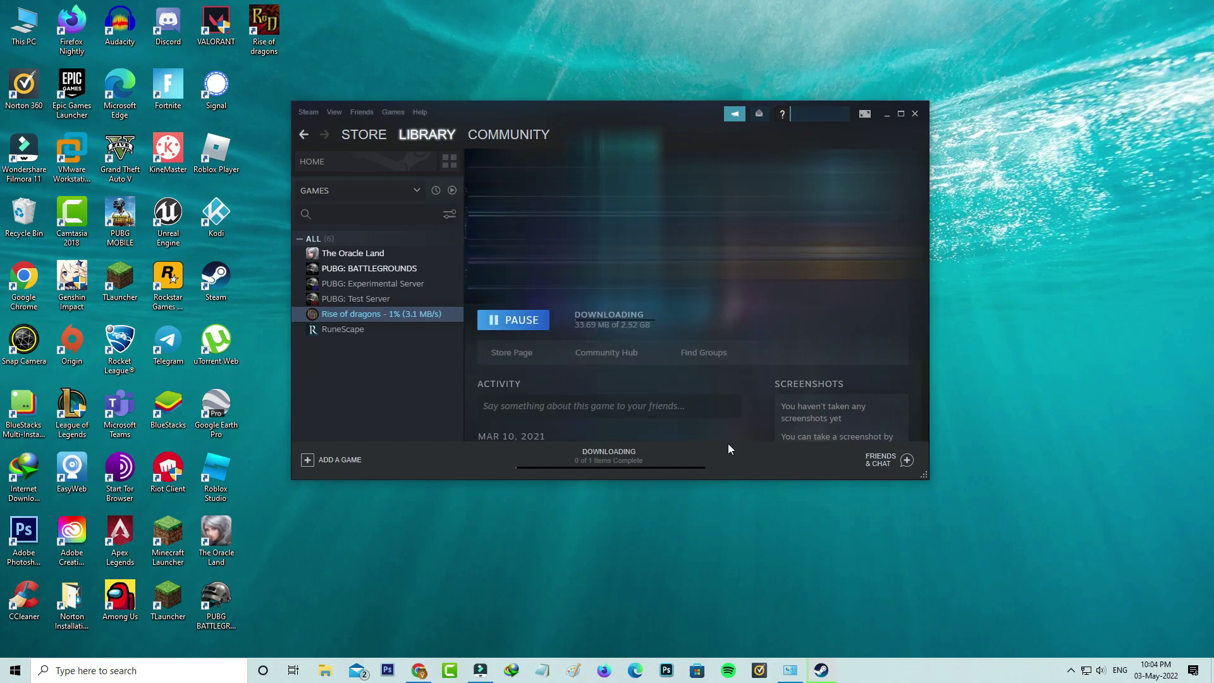